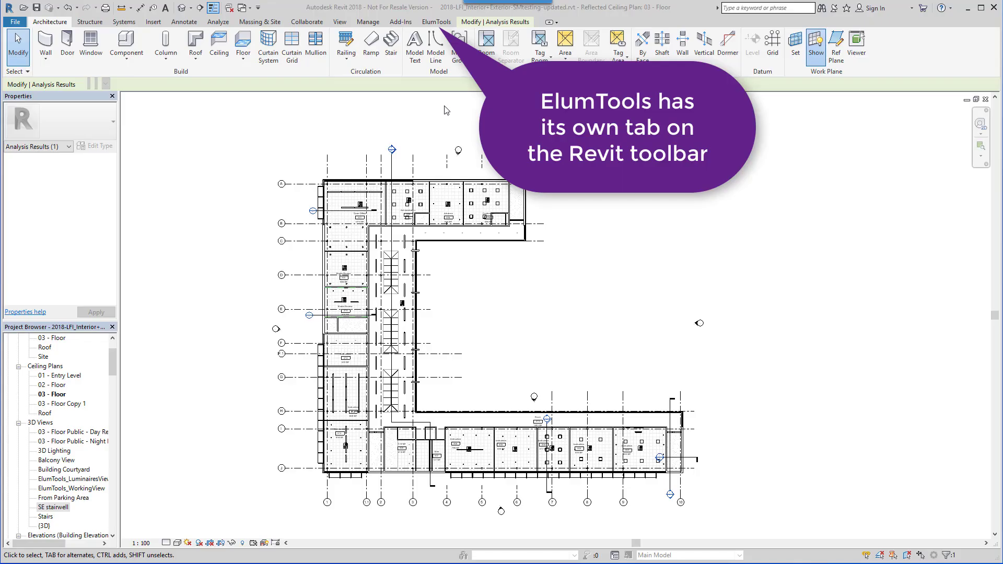
- Display the ElumTools illuminance point results and orbit the rendered room in the Calculation Viewer
click(439, 21)
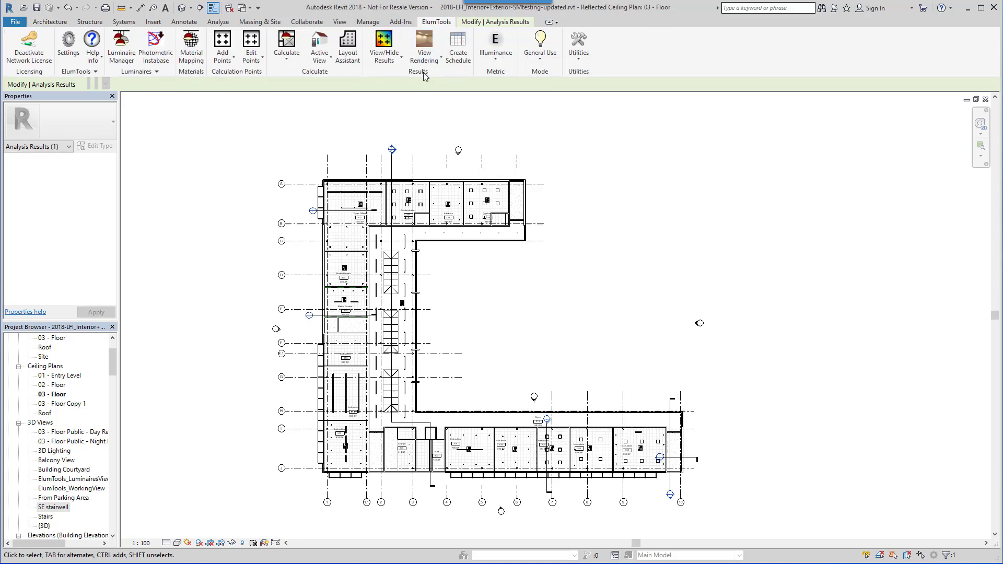
click(384, 45)
scroll(471, 204, up, 6)
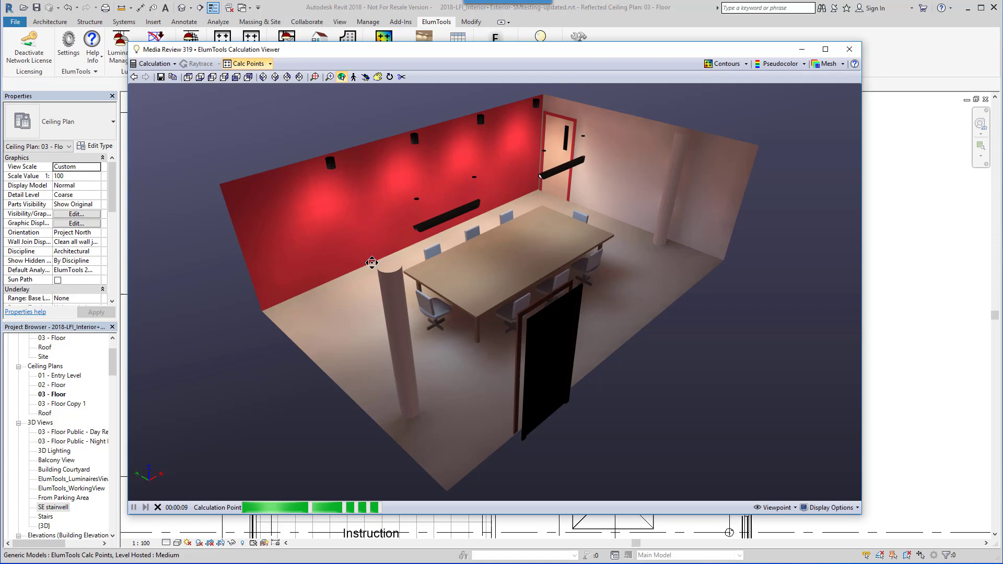
drag(375, 265, 422, 260)
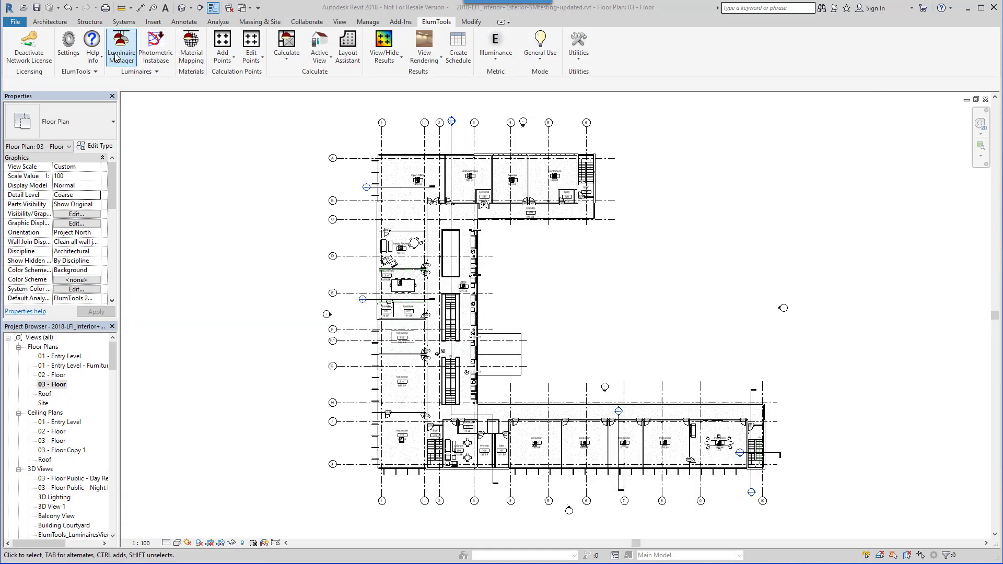
click(120, 55)
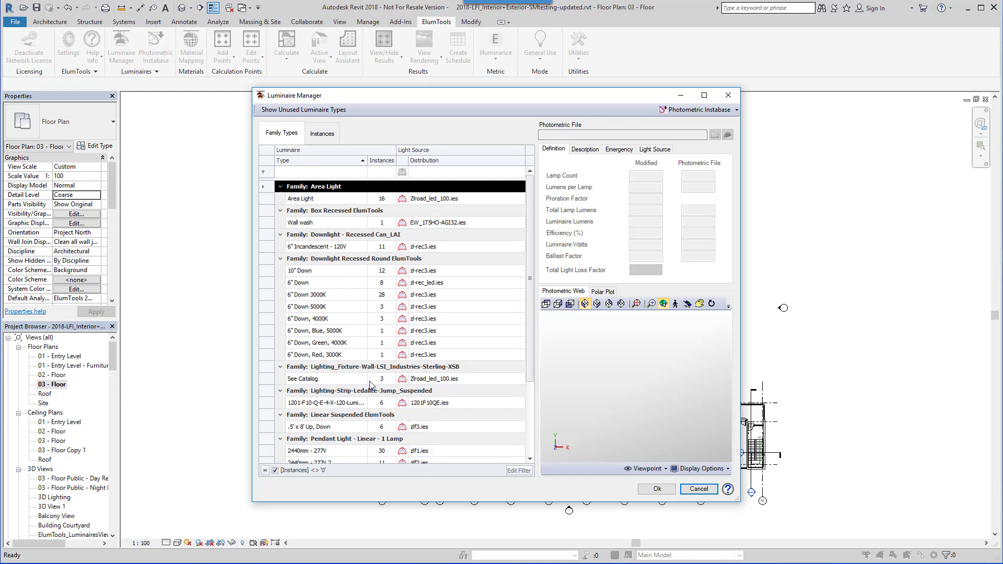
click(329, 296)
click(323, 133)
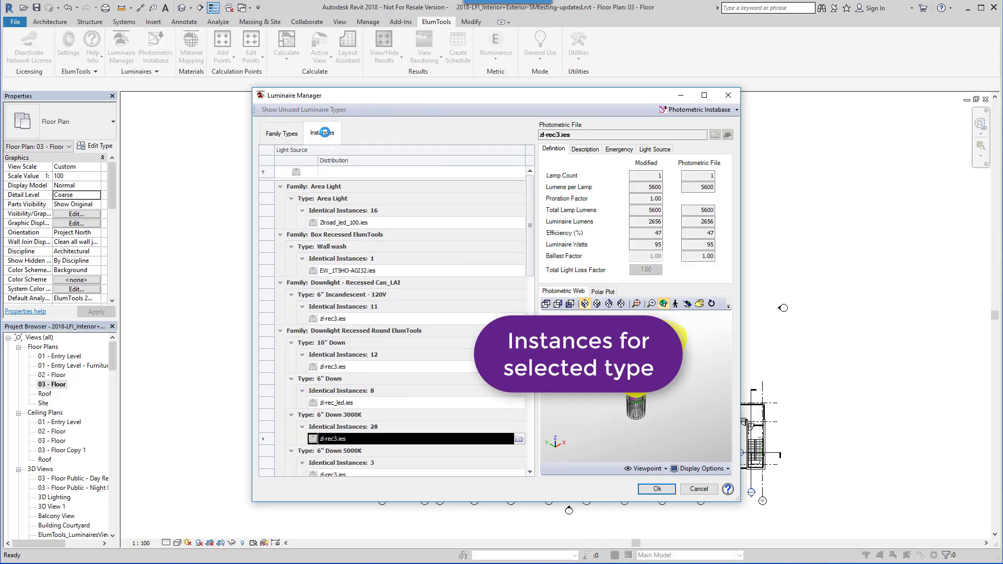
click(282, 133)
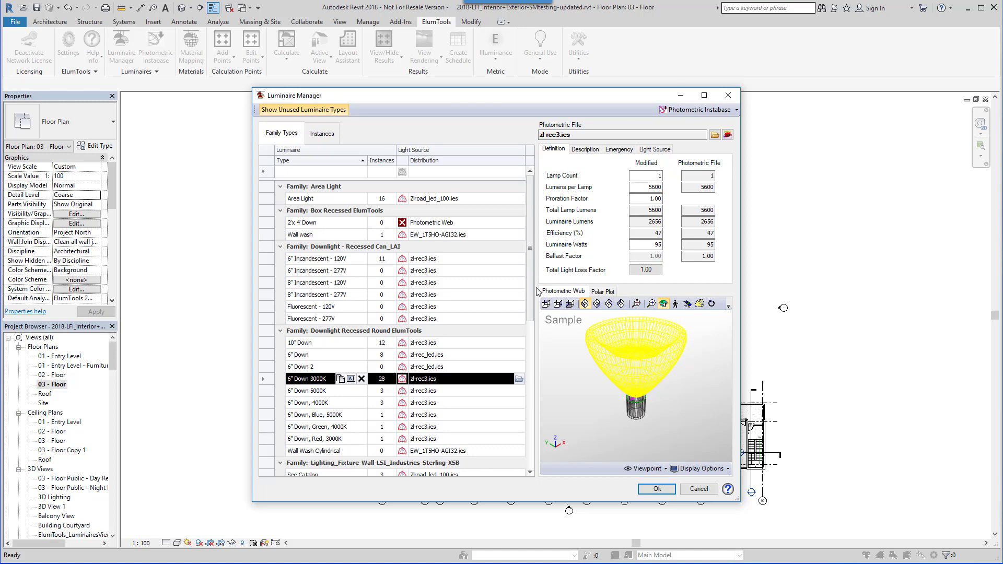
drag(531, 287, 528, 423)
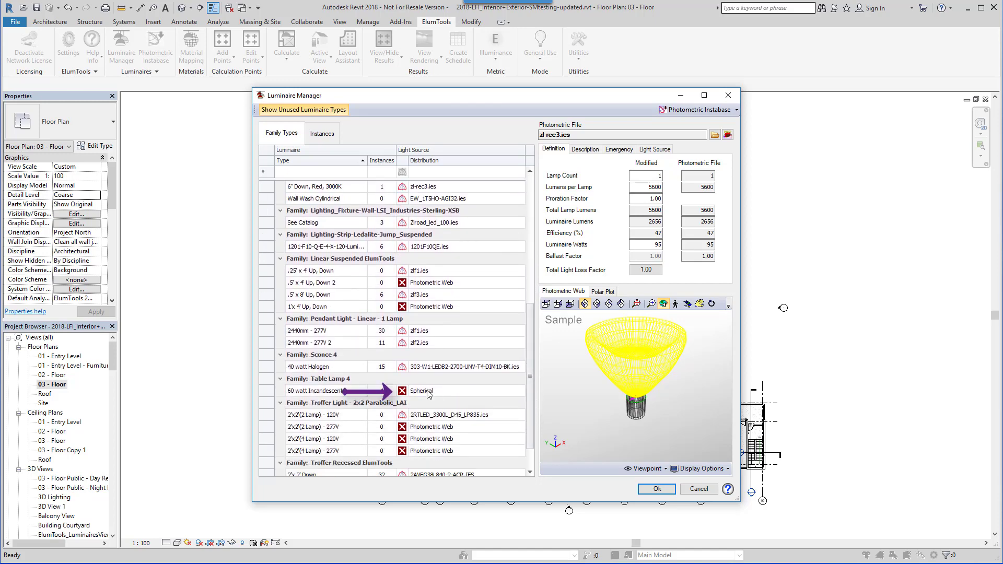
click(657, 489)
- In the Table Lamp 4 family, change the light source distribution to Photometric Web
scroll(473, 387, up, 5)
click(473, 387)
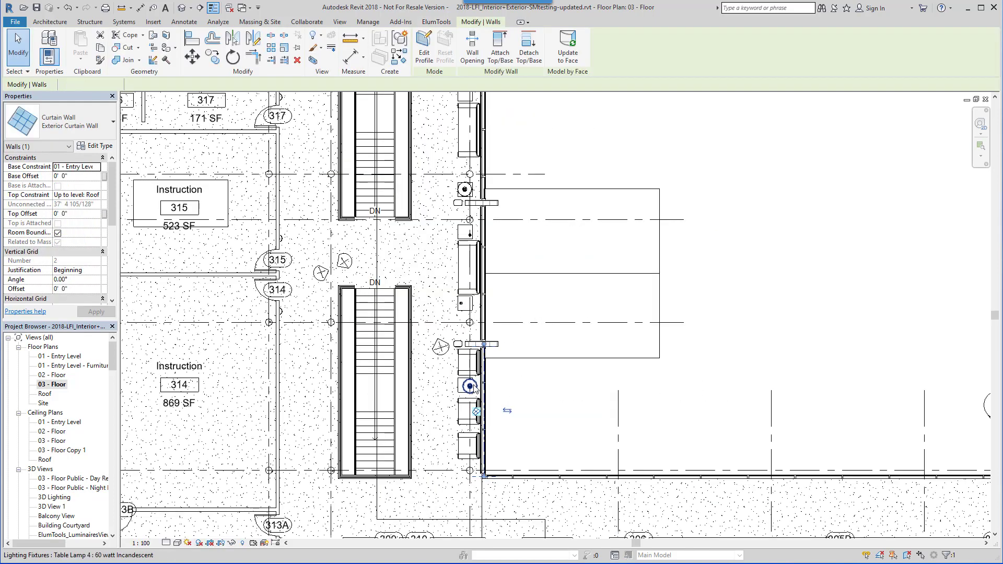
click(473, 386)
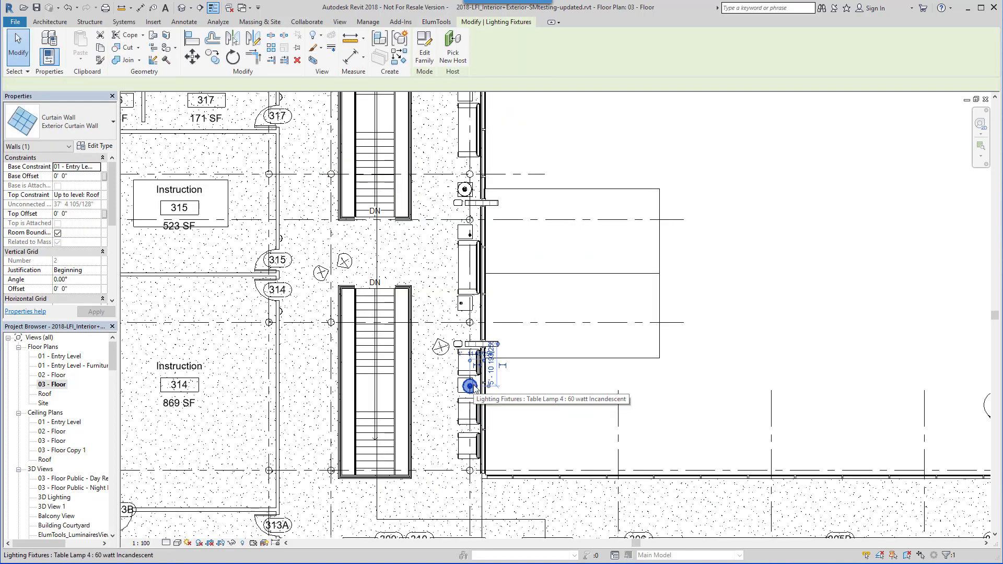
click(424, 57)
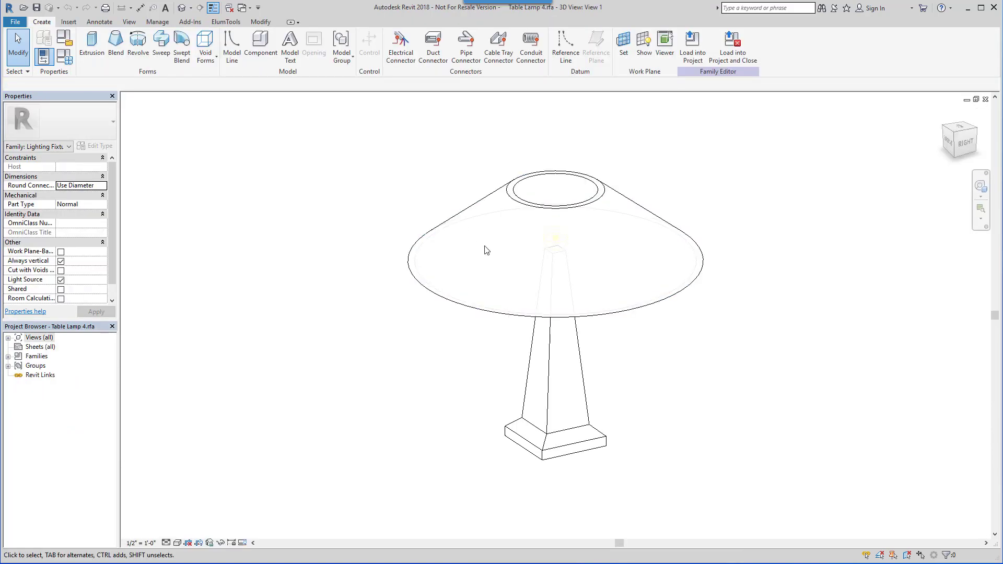
click(556, 239)
click(373, 45)
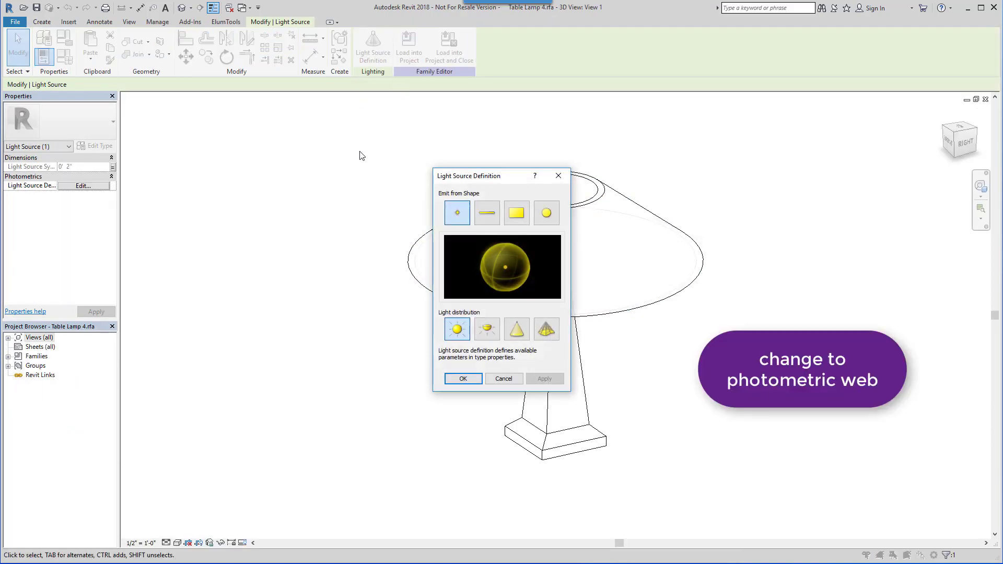
click(547, 329)
click(472, 379)
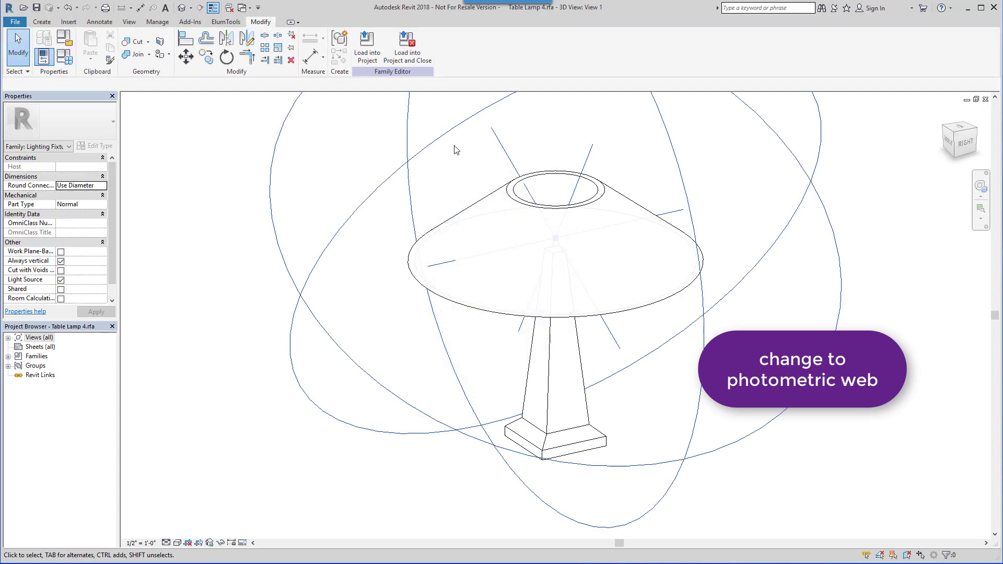
- Load the edited Table Lamp 4 back into the project and close the luminaire manager
click(367, 44)
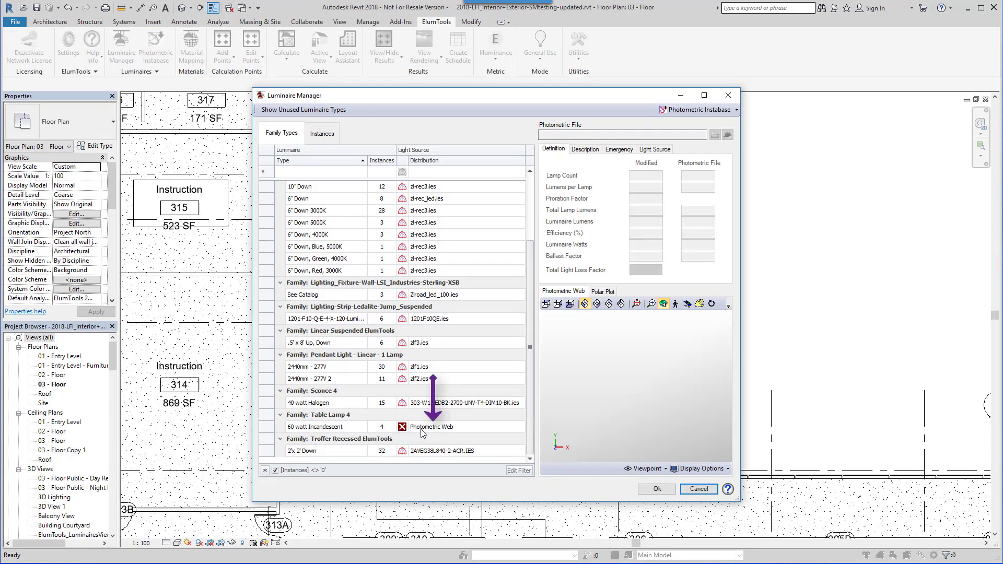
click(657, 489)
click(156, 72)
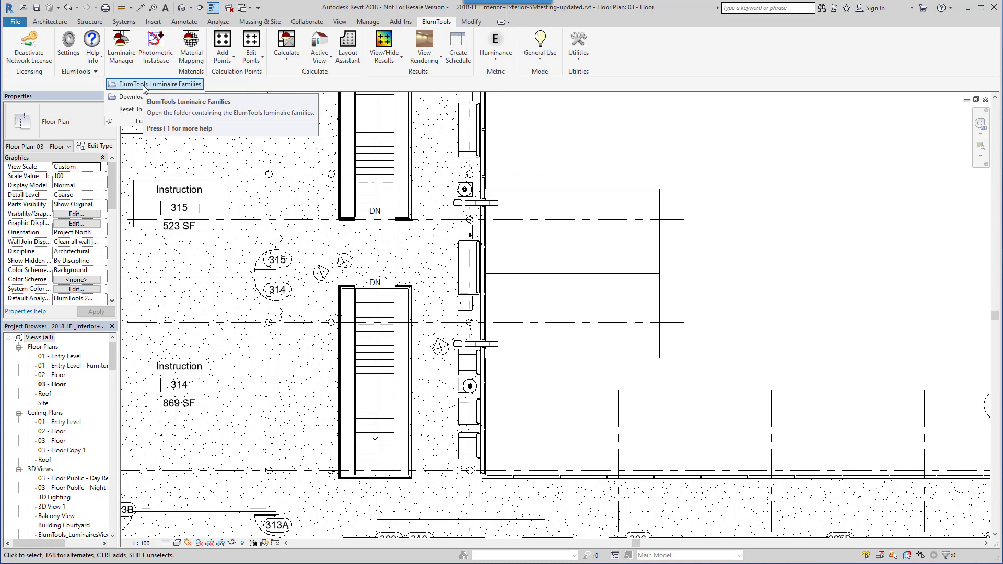
- Load Highbay ElumTools.rfa from the ElumTools US Imperial Industrial luminaire families folder
click(144, 89)
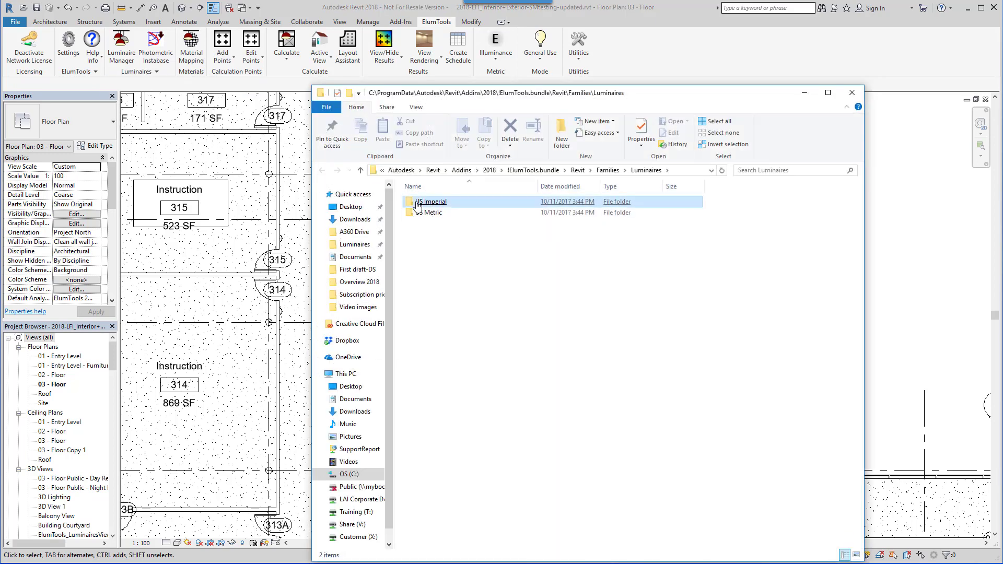
double_click(426, 202)
click(418, 201)
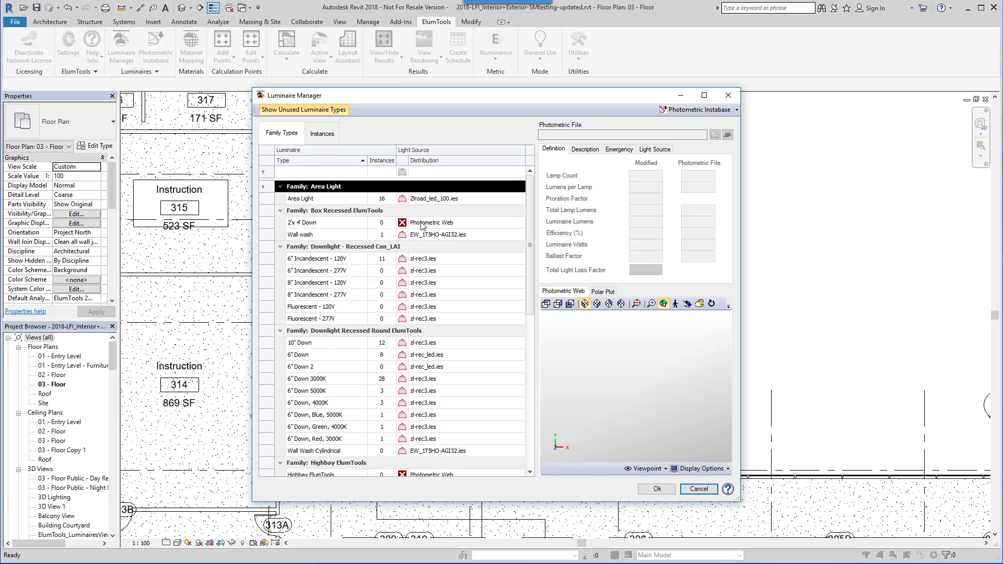
- Give the 2'x 4' Down type the TLI - Birdie CA - Grill - TBX 1 - 42W.ies file
click(474, 227)
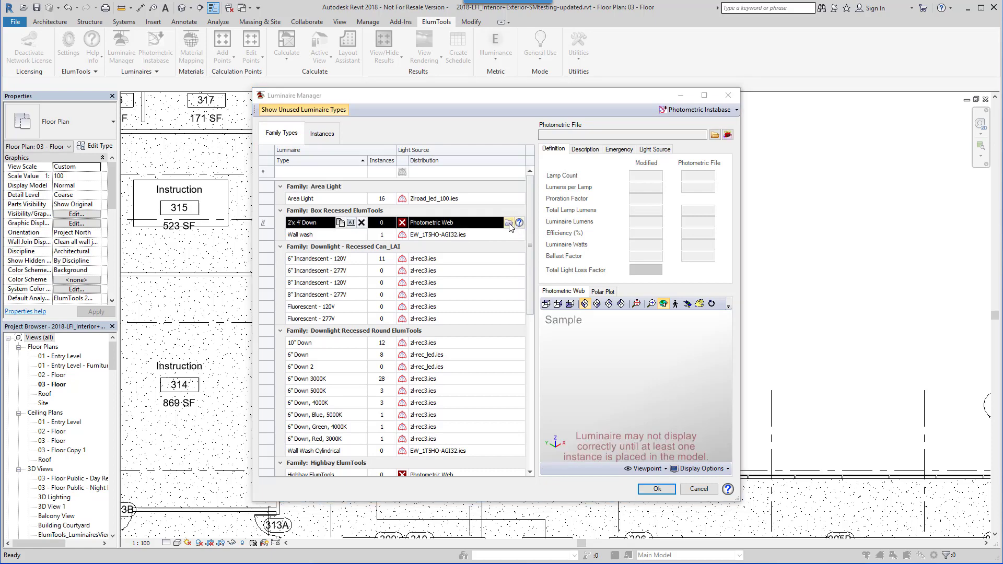
click(509, 224)
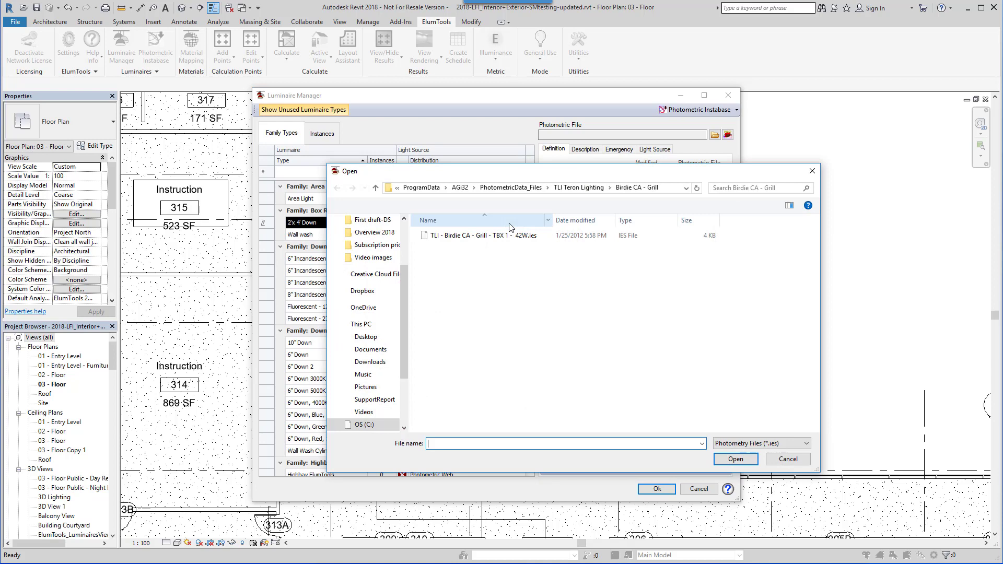
double_click(460, 228)
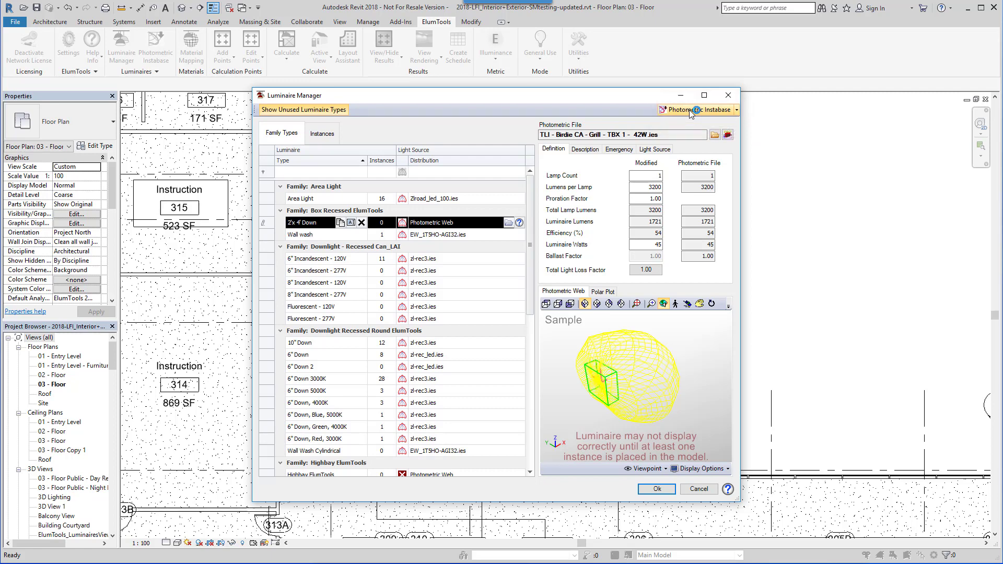
- Pull BLG-D24-232-W48AW.IES from the Photometric Instabase into the luminaire manager
click(689, 109)
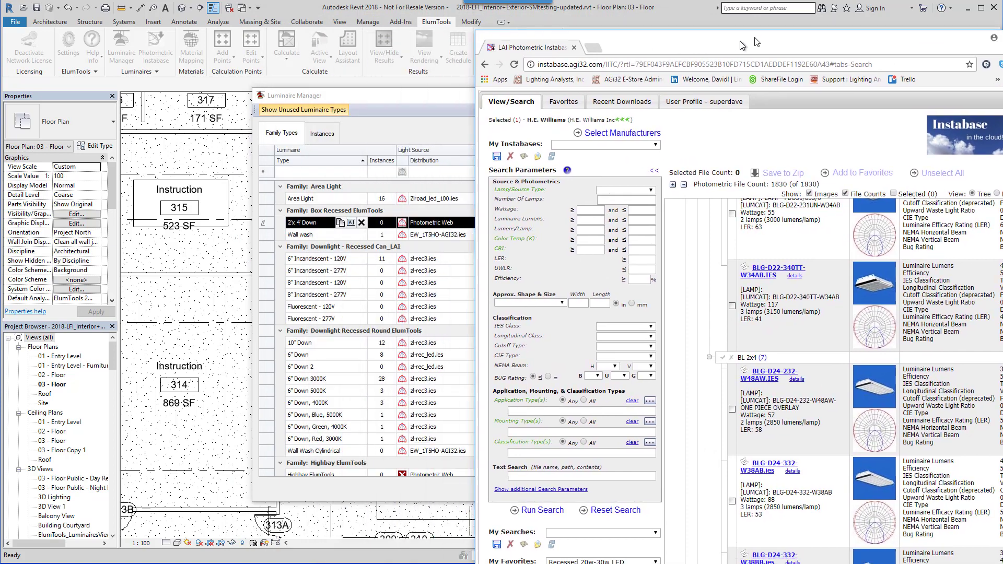
drag(756, 41, 792, 12)
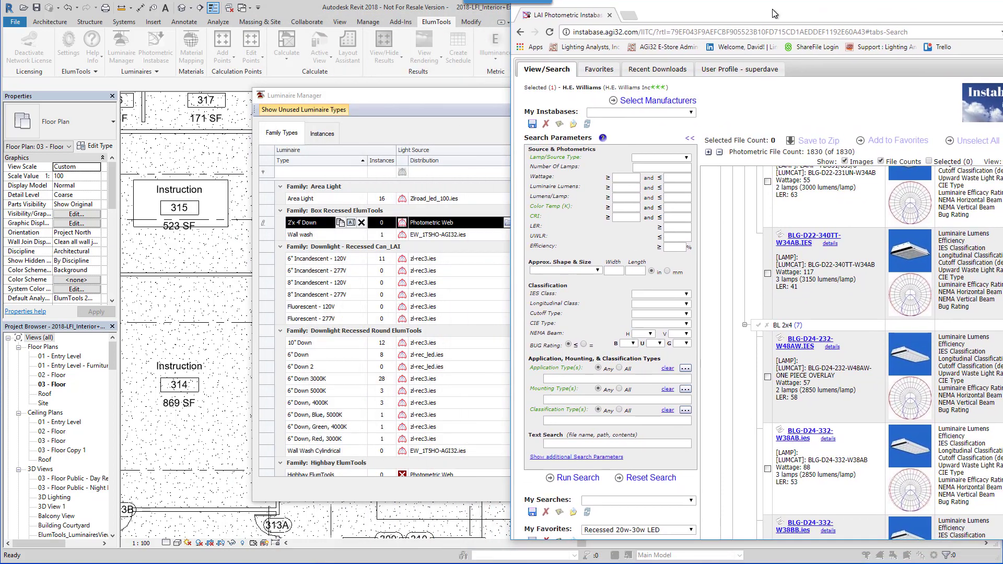
drag(807, 345, 457, 225)
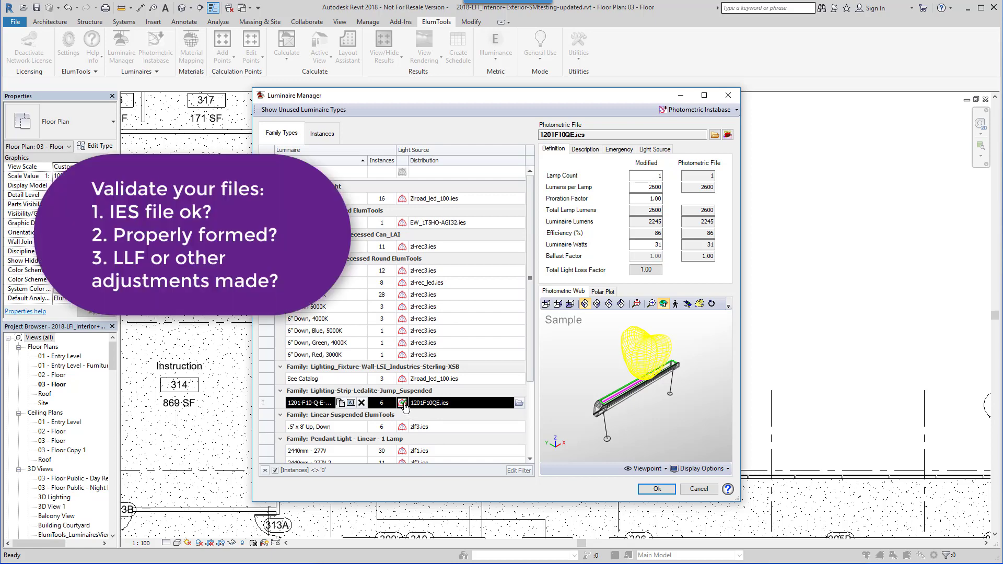
- Check the 60 watt Incandescent Table Lamp 4 entry, then close the Luminaire Manager
scroll(406, 418, down, 2)
click(406, 431)
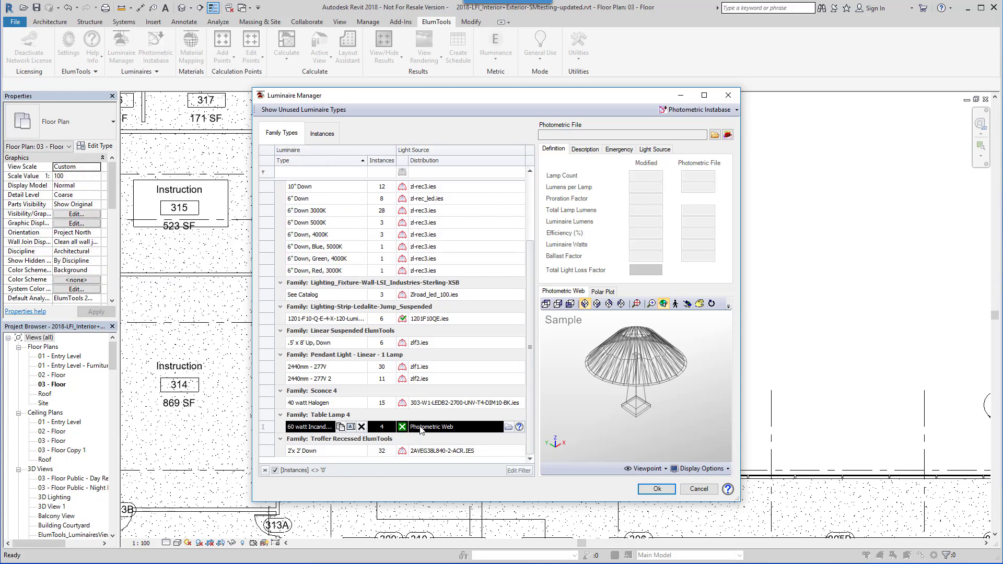
click(657, 489)
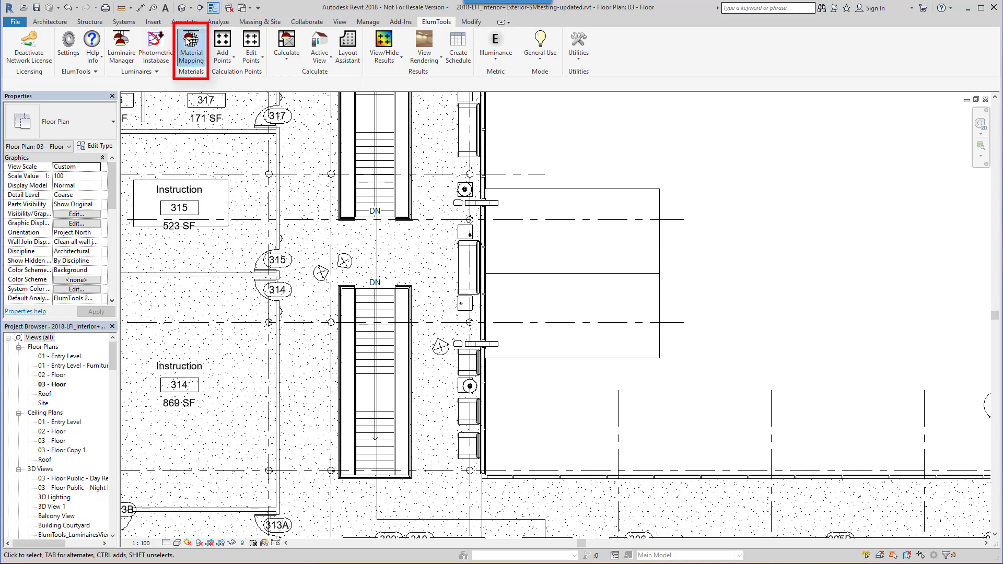
- In Material Mapping, enable category overrides for Floors, Walls and Ceilings and apply them
click(188, 41)
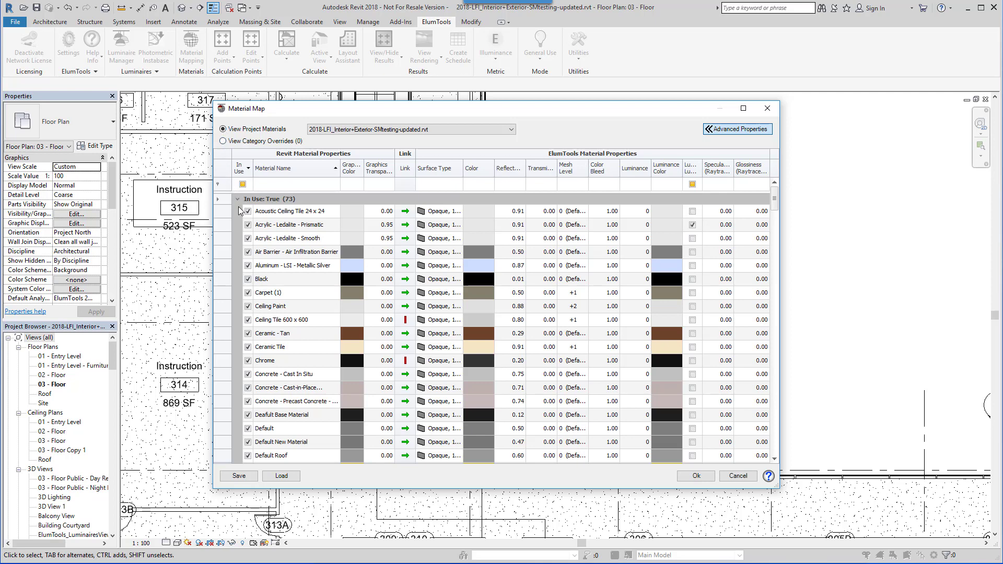
click(508, 320)
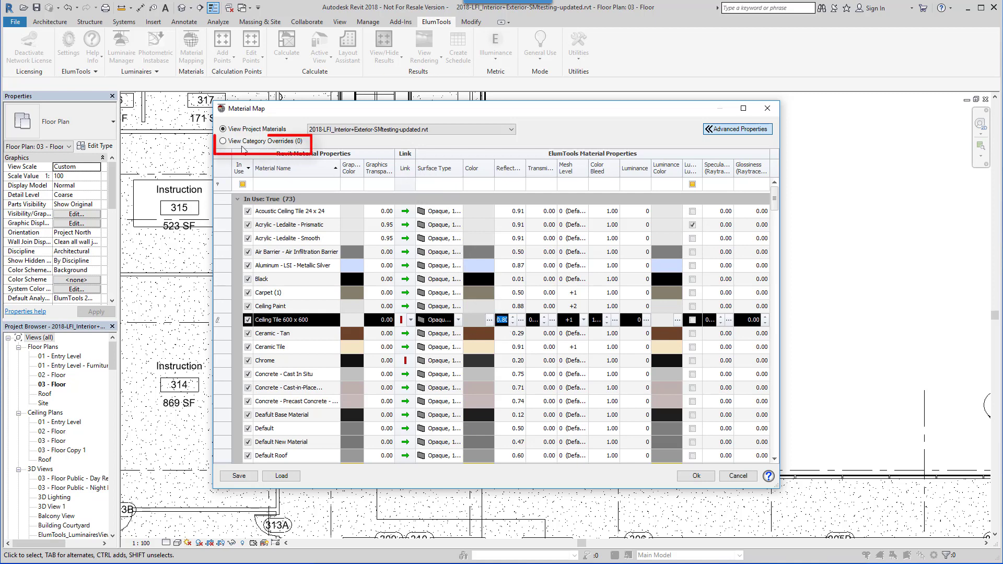
click(223, 141)
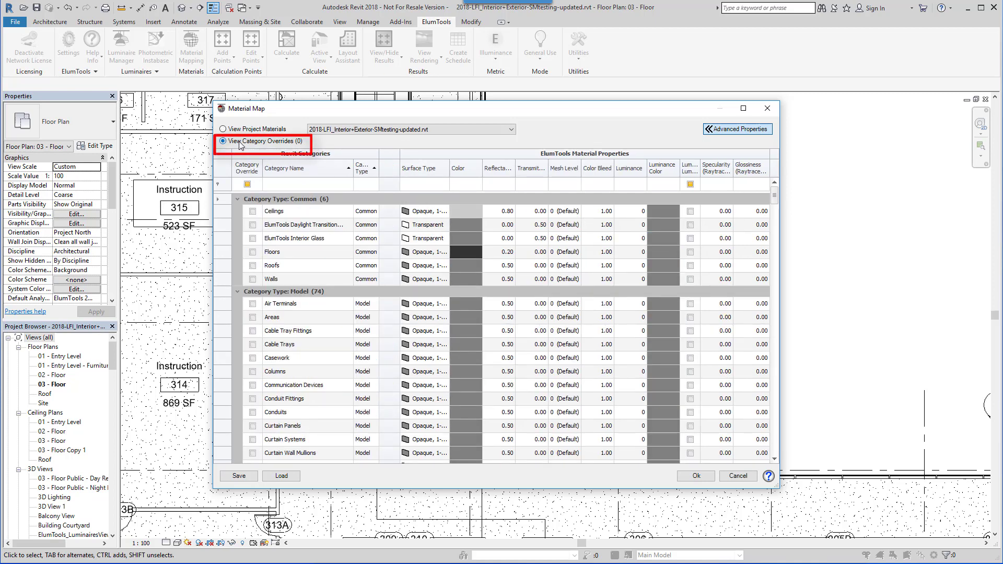
click(253, 253)
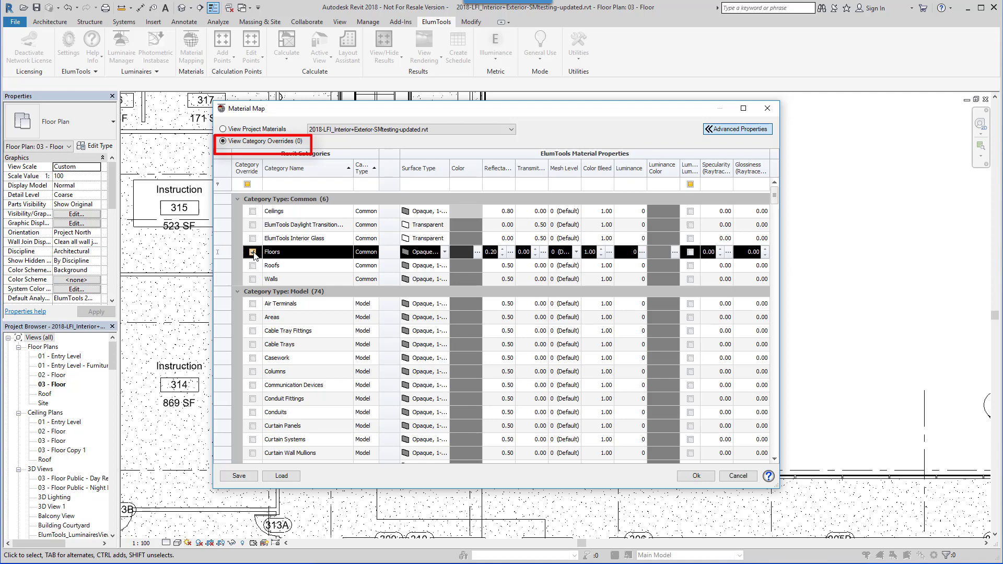
click(253, 279)
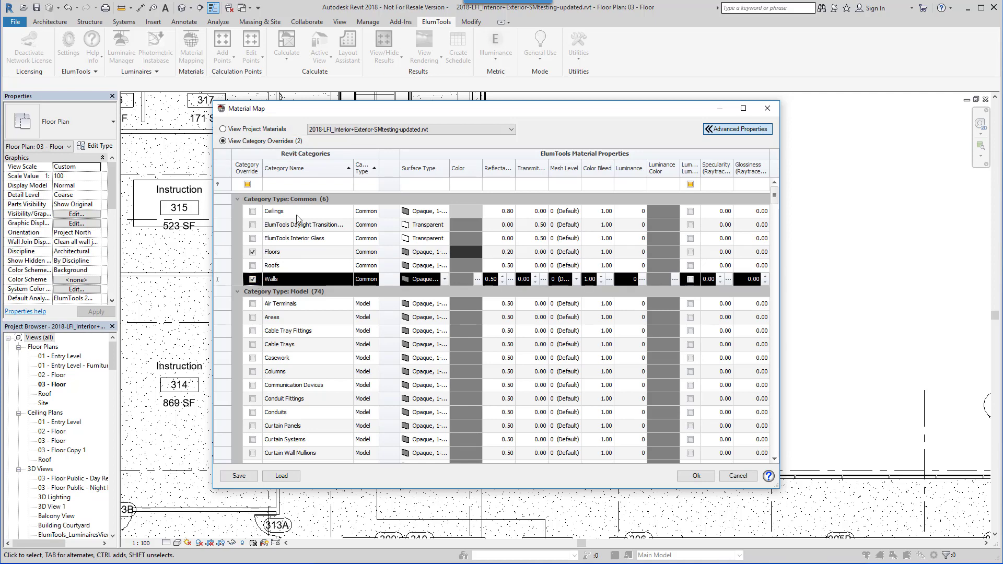
click(253, 212)
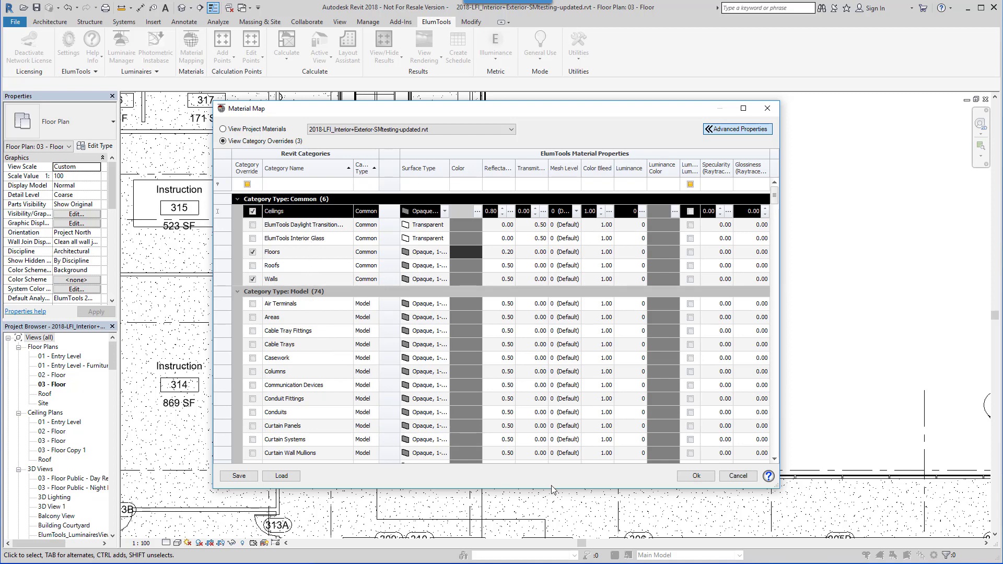
click(696, 476)
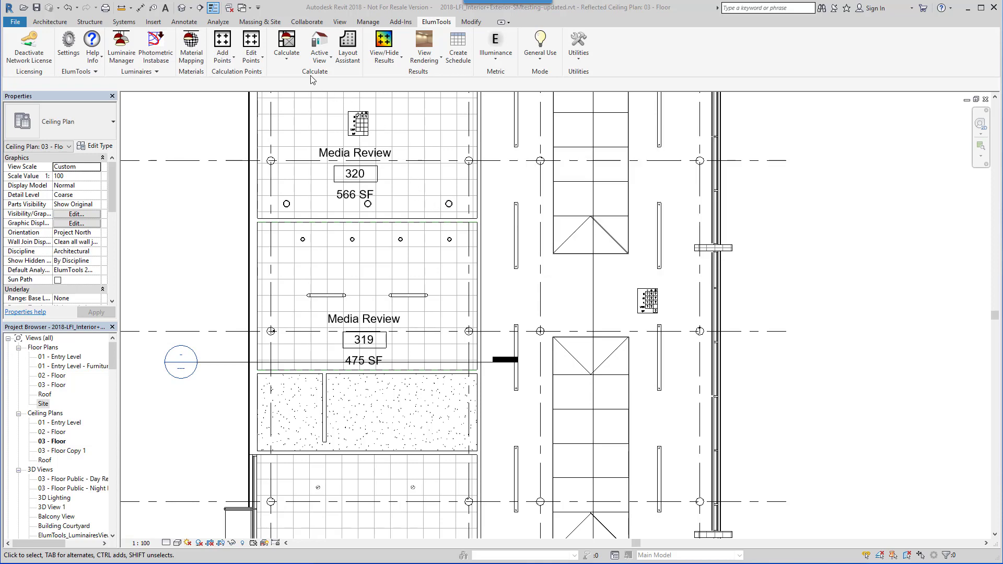
- Add room calculation points to Media Review 319 and review the calculation point settings
click(234, 58)
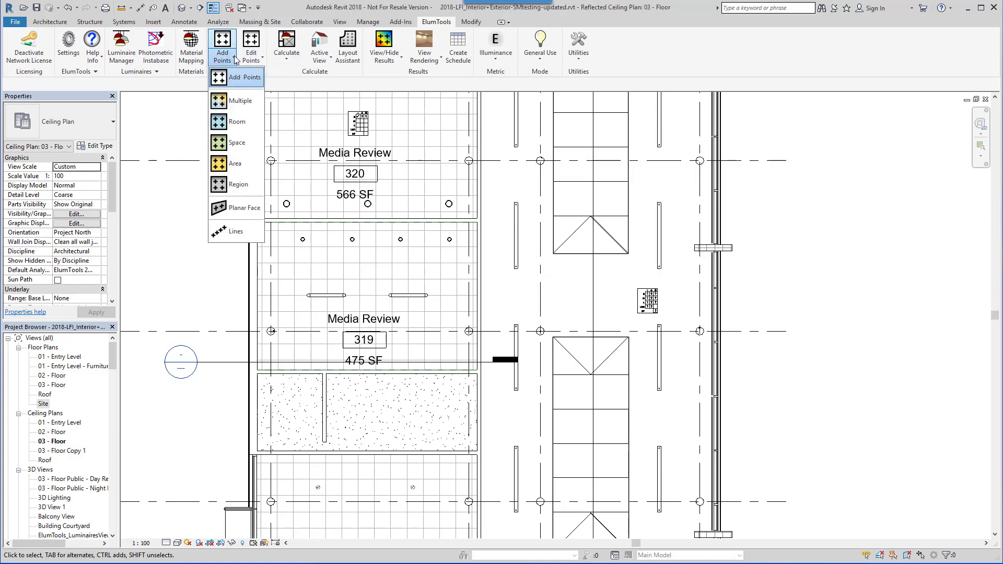
click(230, 122)
click(365, 298)
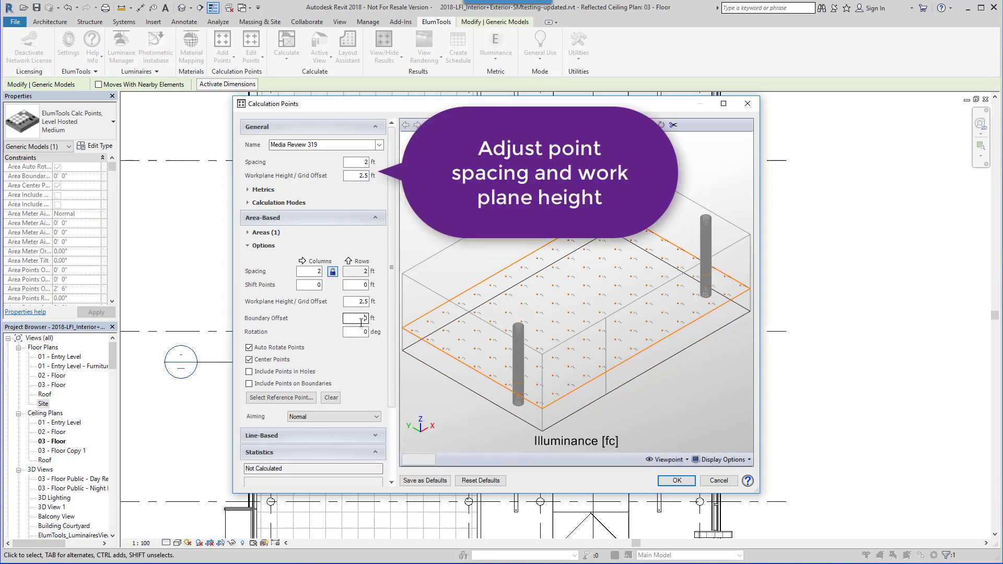
click(367, 319)
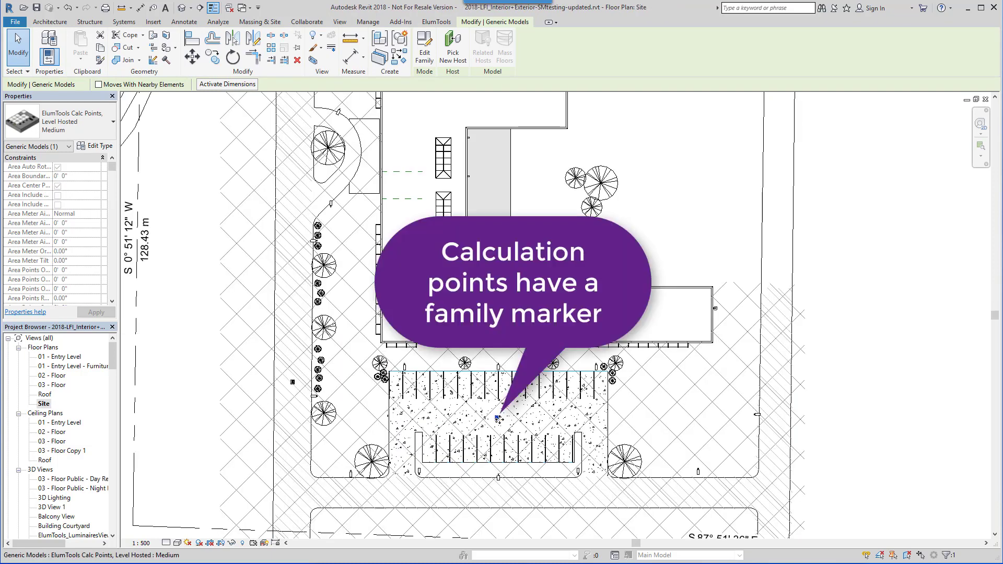
click(401, 22)
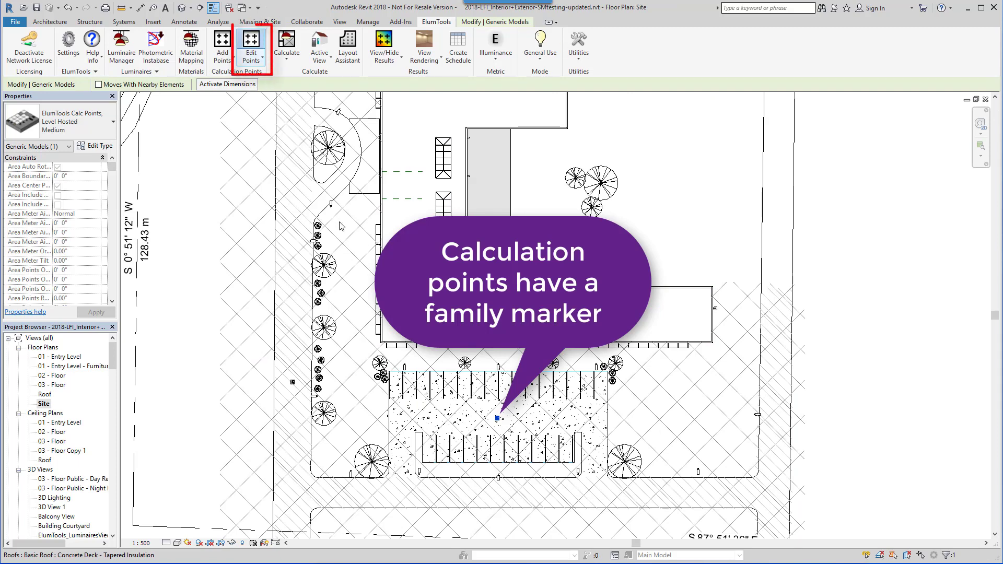
click(250, 46)
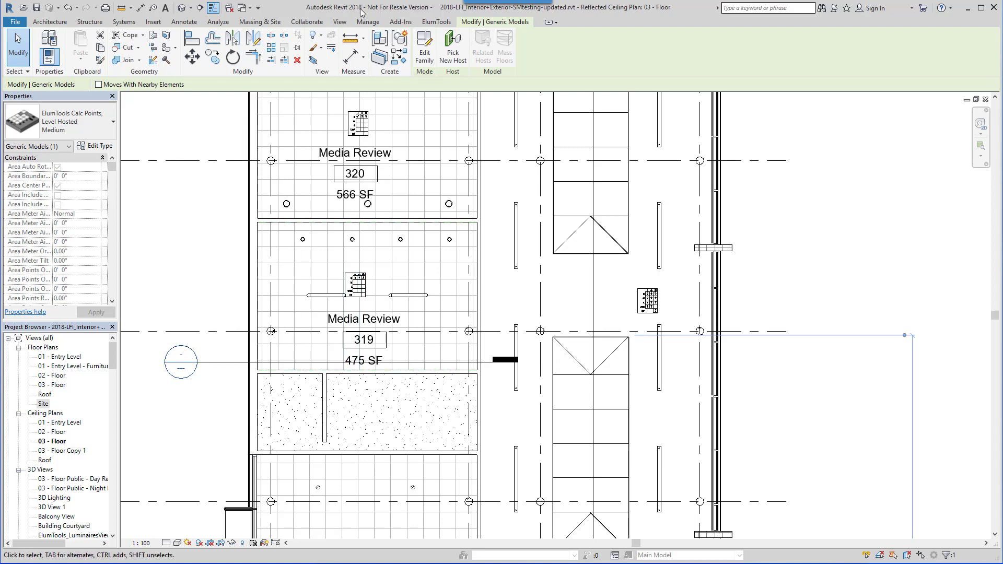
- Place planar-face calculation points on the partition wall with spacing 1 and grid offset 1
click(453, 22)
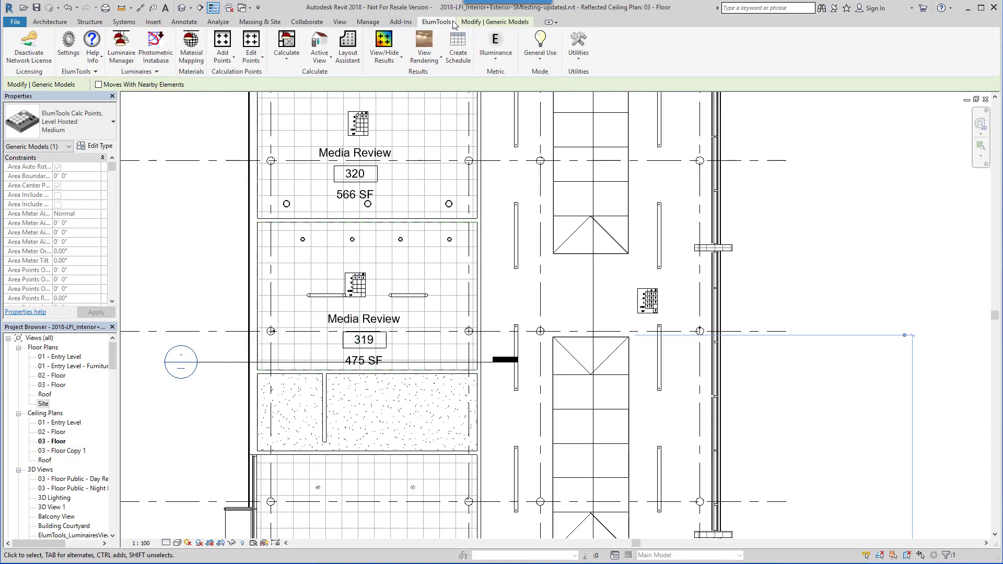
click(233, 62)
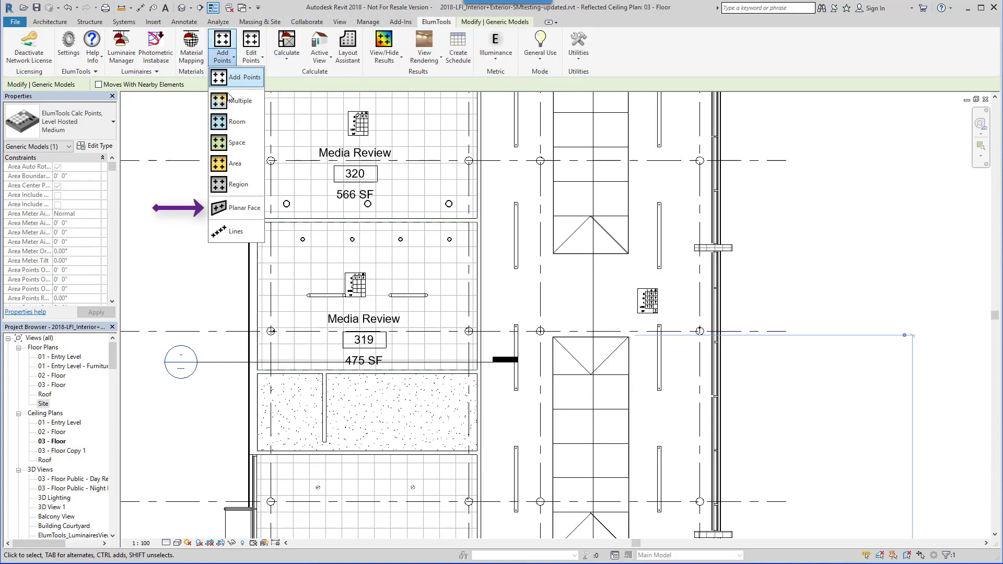
click(237, 207)
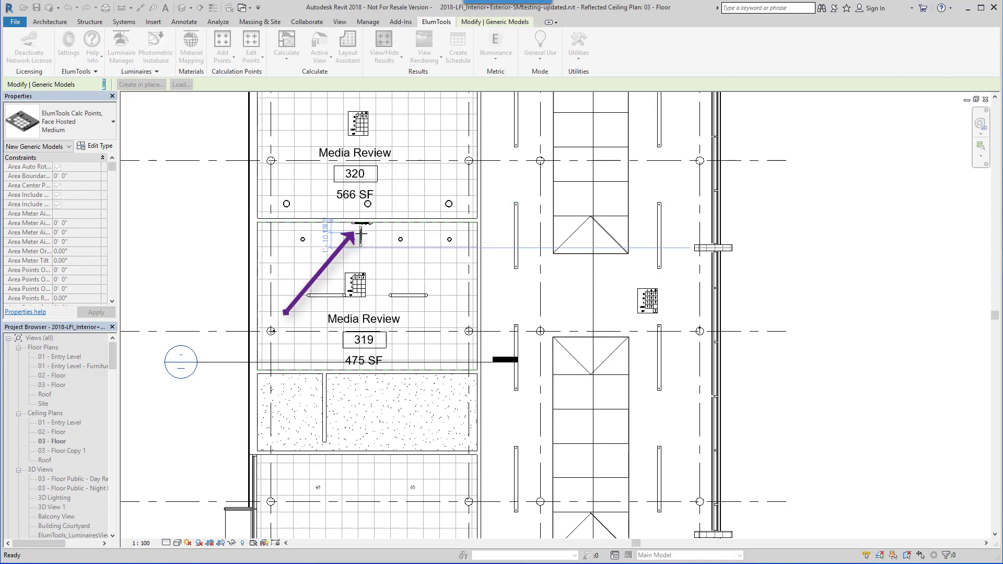
click(360, 235)
double_click(366, 162)
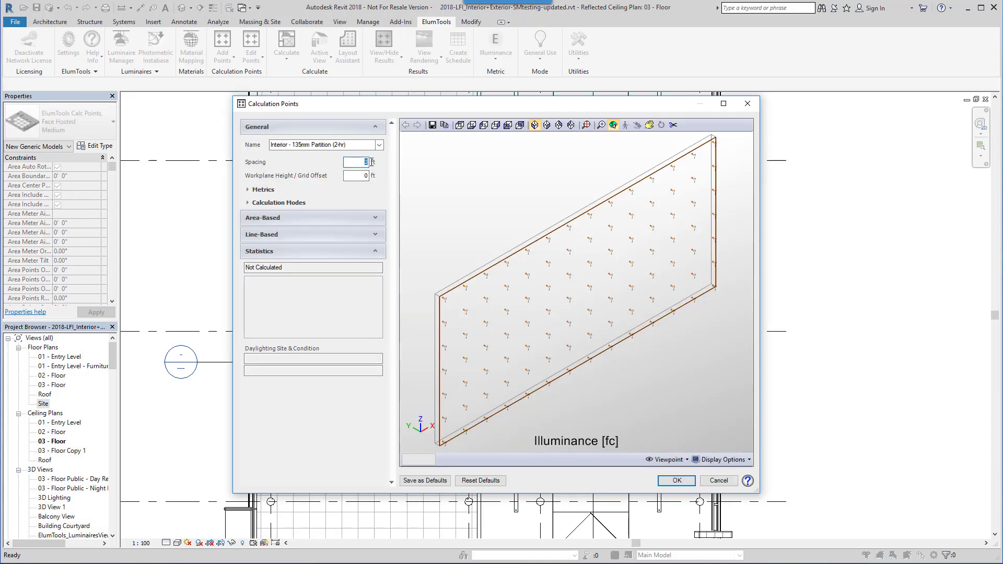
text(1)
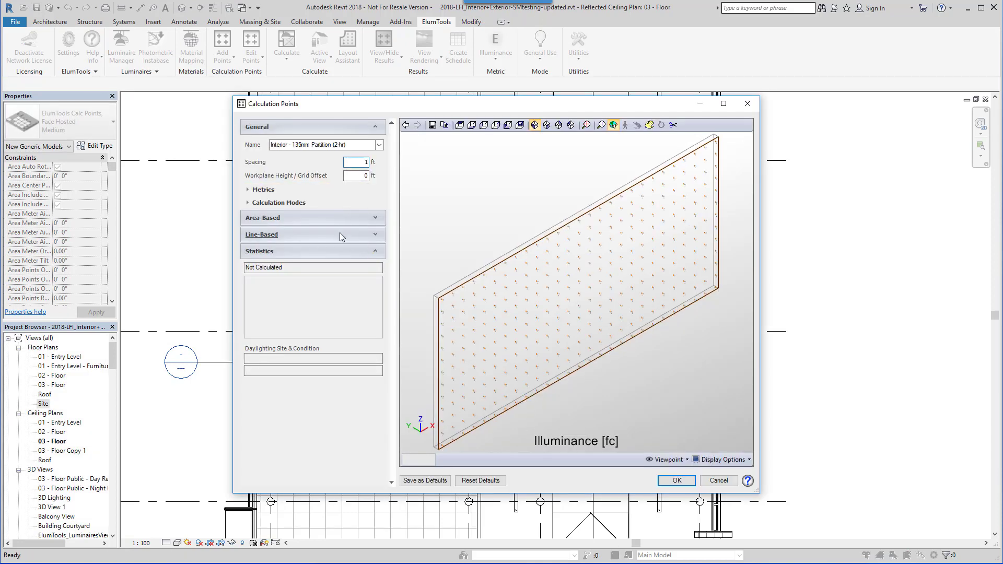
double_click(364, 175)
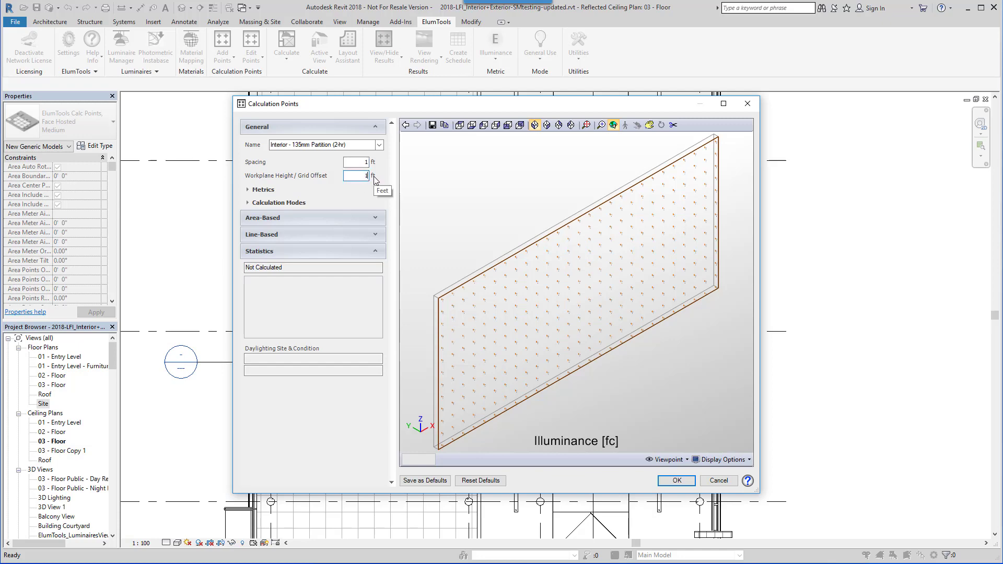
text(1)
key(Return)
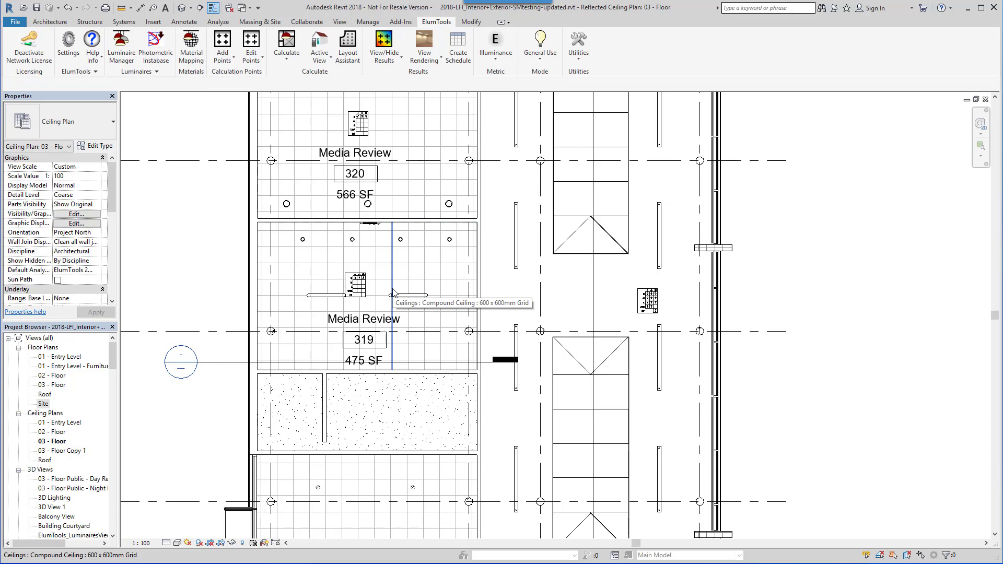
- Calculate lighting for the stairwell 3D View 1 and zoom into its rendered results
click(286, 62)
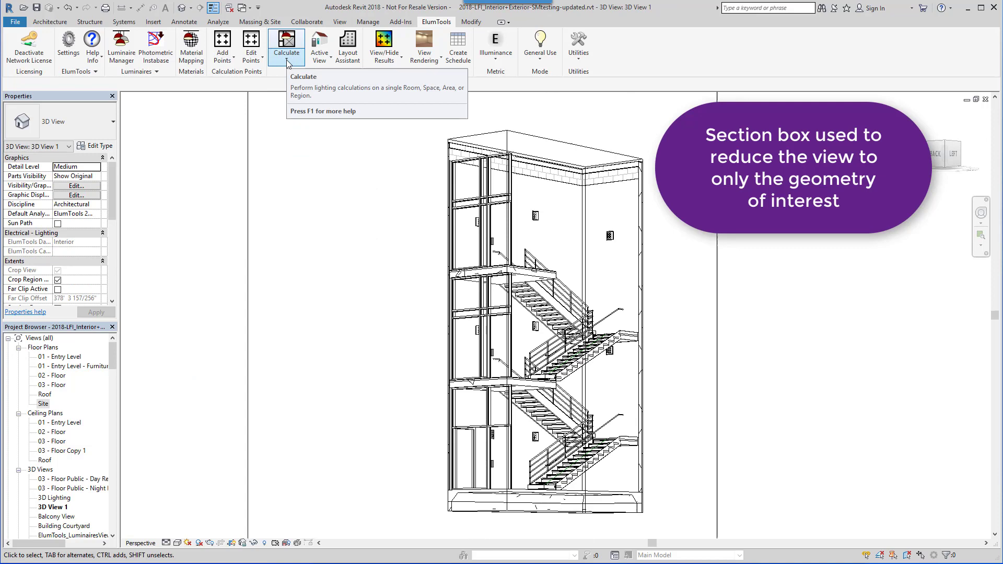
click(320, 50)
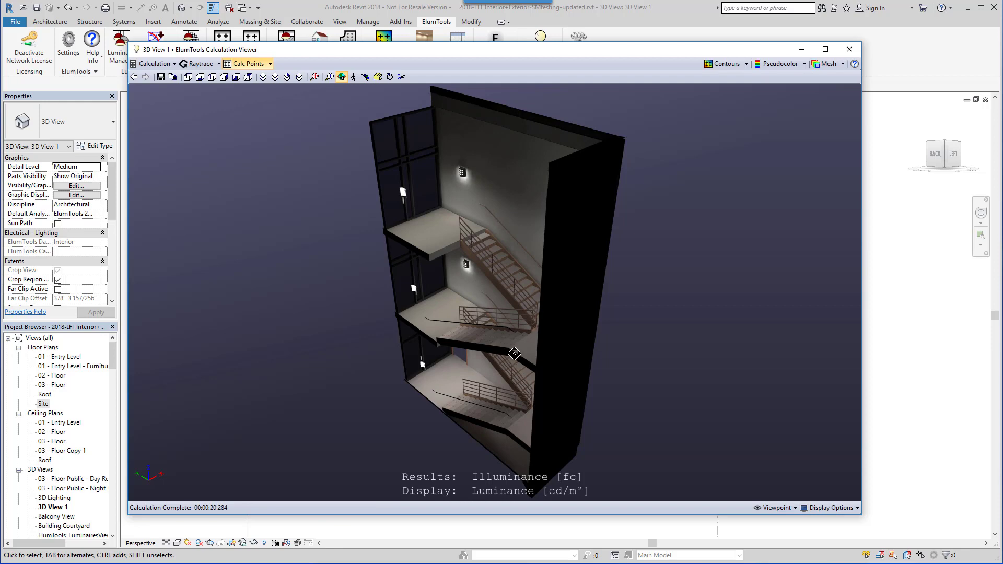
scroll(515, 354, up, 5)
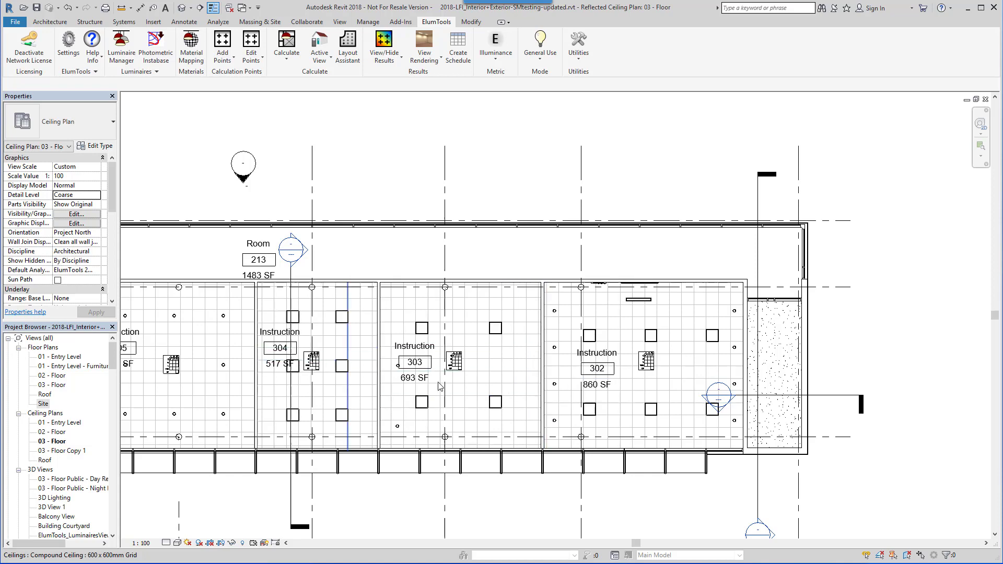
- Window-select rooms 304 and 303, filter to Rooms only, and calculate them combined
drag(236, 225, 536, 456)
click(423, 48)
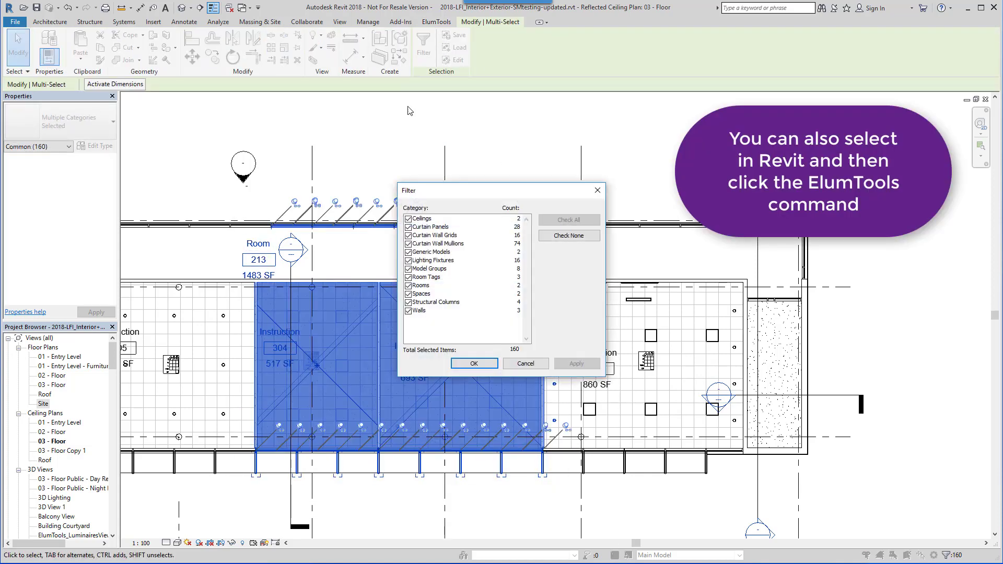
click(408, 285)
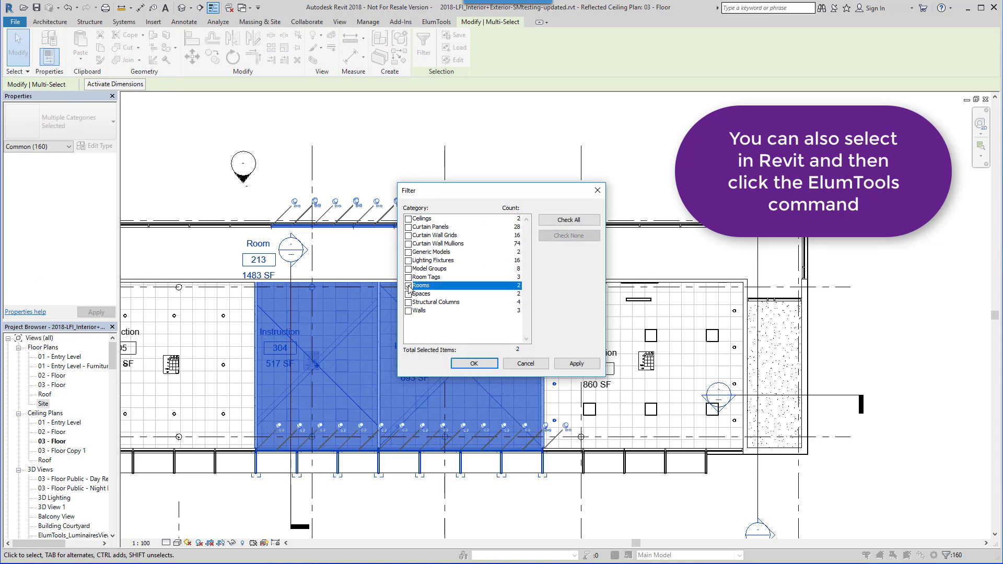
click(474, 363)
click(437, 22)
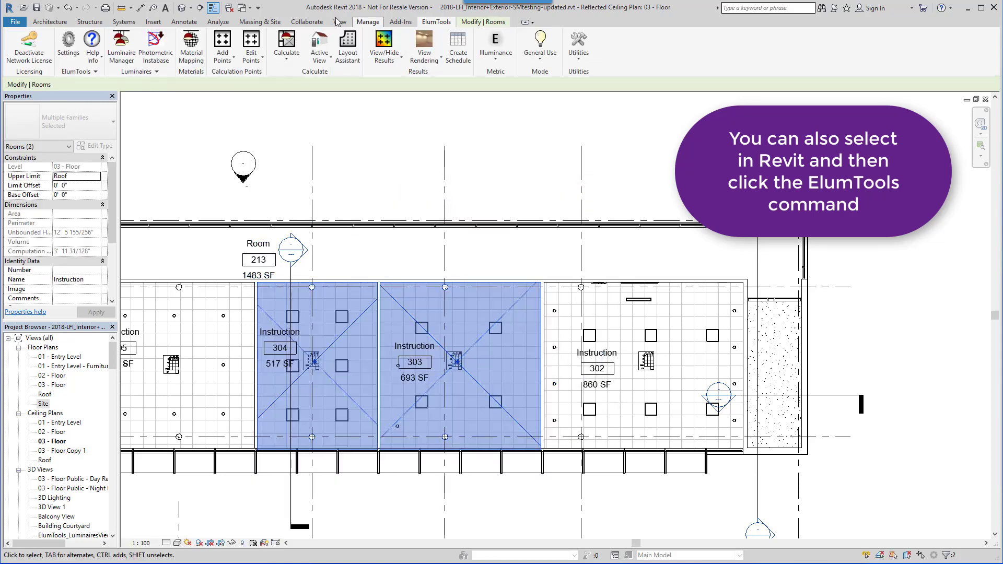
click(286, 41)
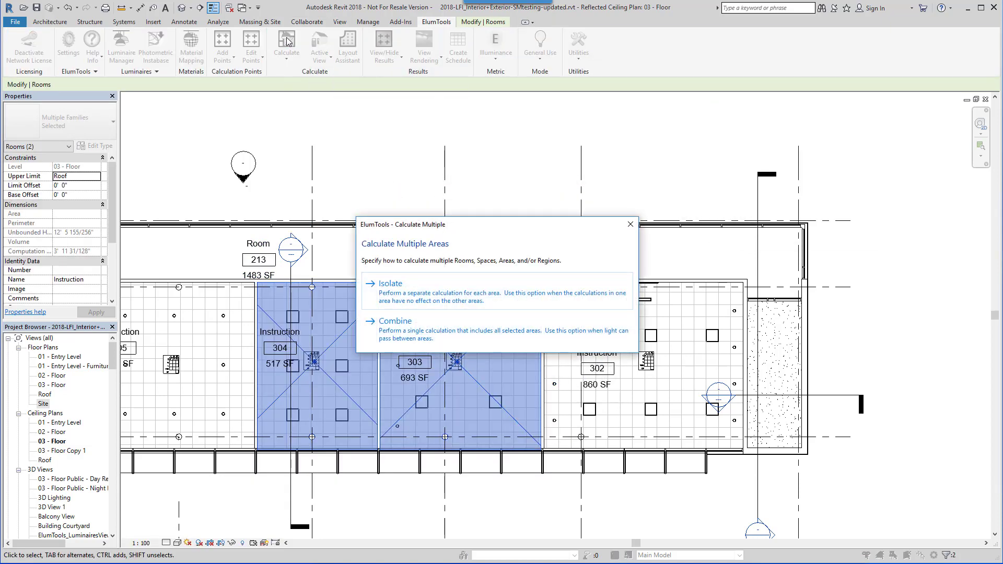
click(429, 335)
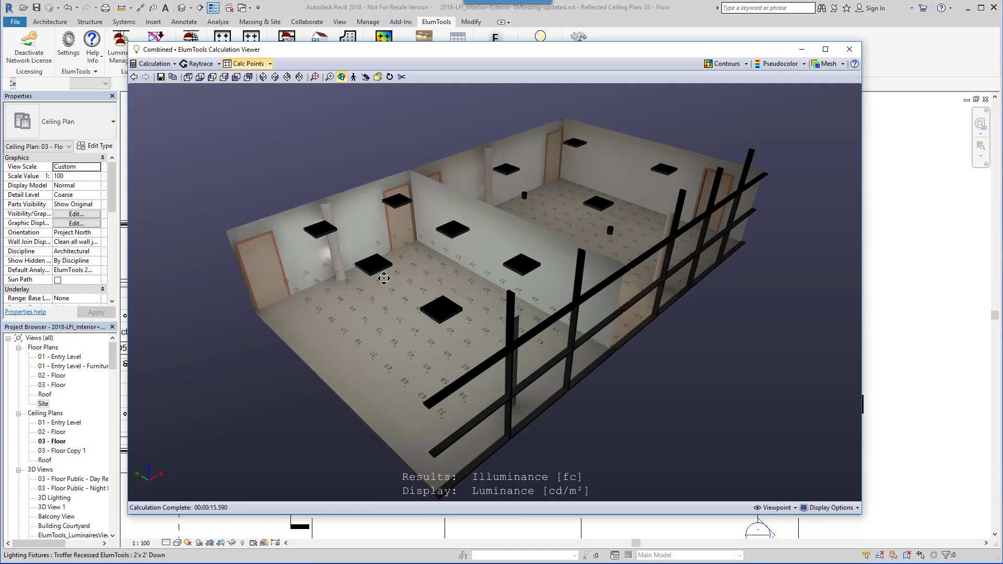
- Orbit the combined rendering, toggle the calculation mesh on and off, and walk into the room
drag(384, 279, 406, 276)
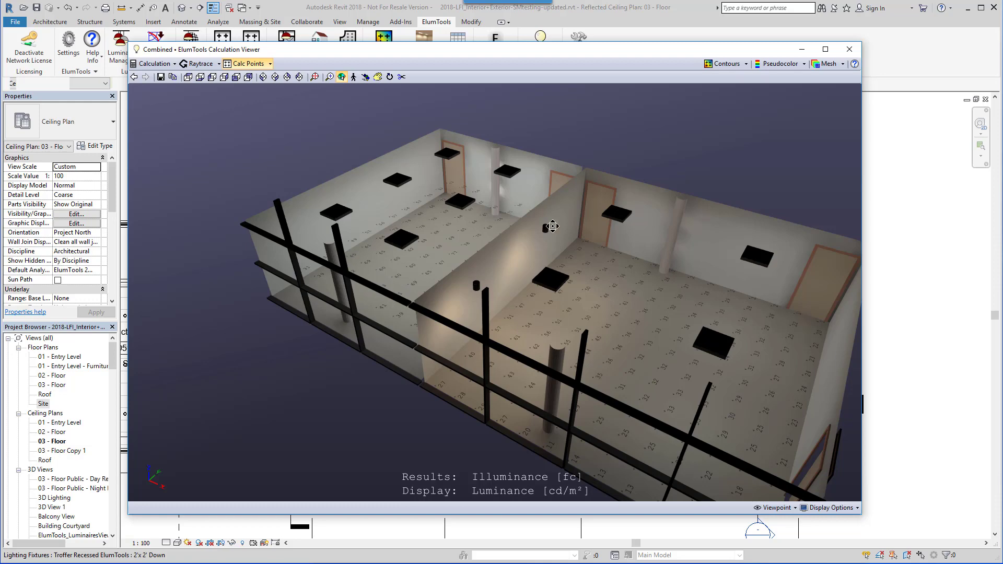
click(825, 65)
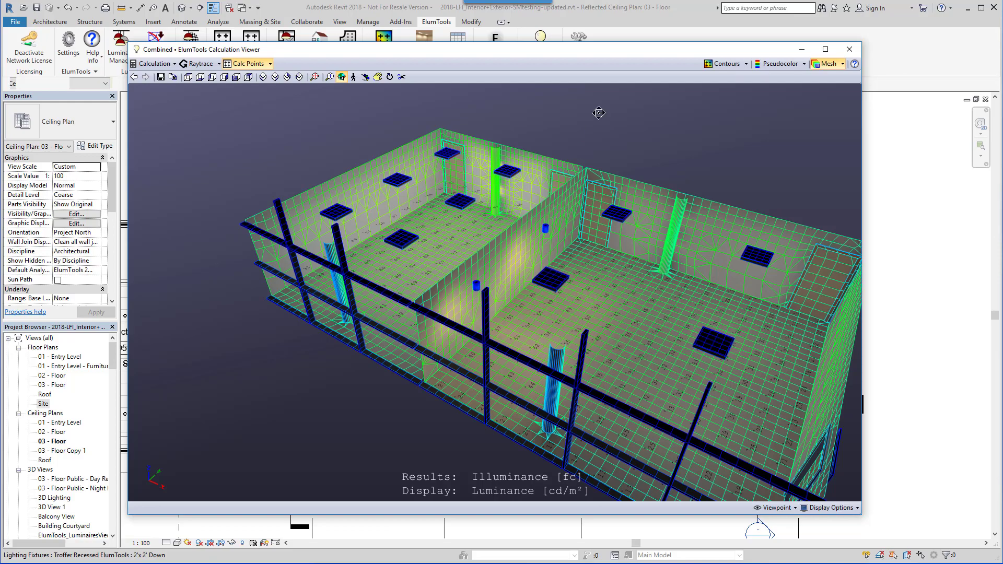
click(824, 63)
drag(666, 142, 533, 123)
click(353, 77)
drag(412, 173, 414, 167)
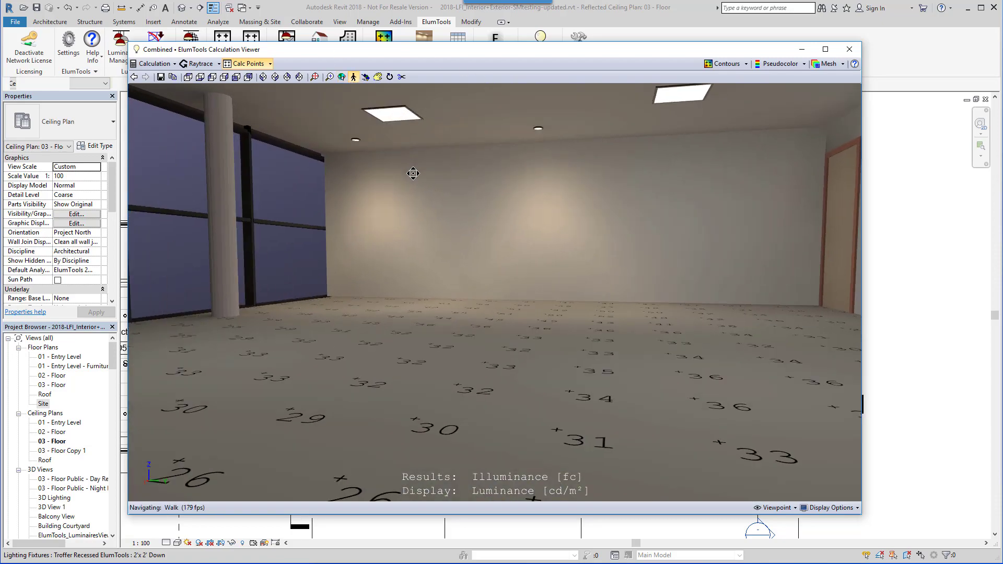
- Preview illuminance contour lines and the colour spatial map, then turn both off
click(727, 64)
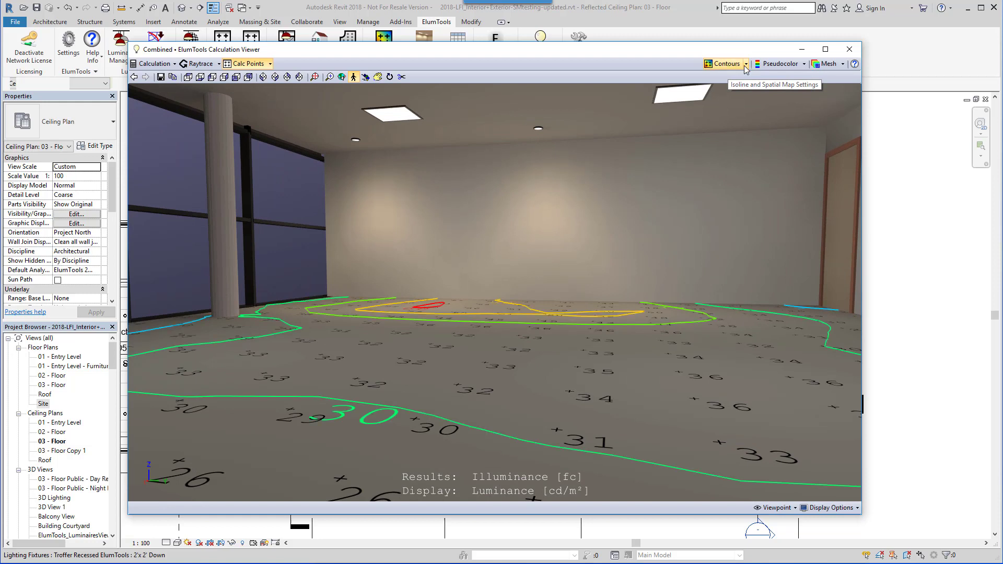
click(747, 64)
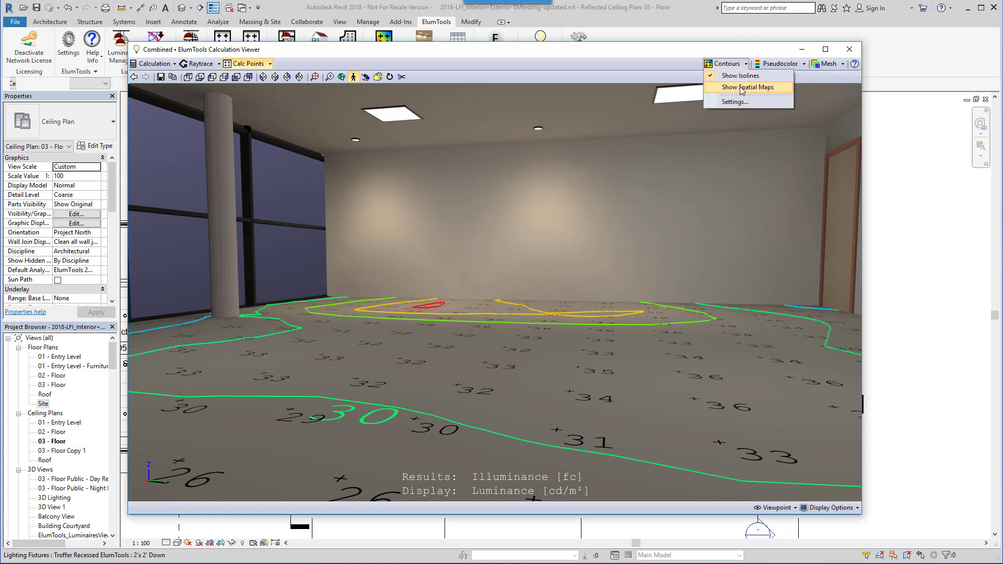
click(742, 88)
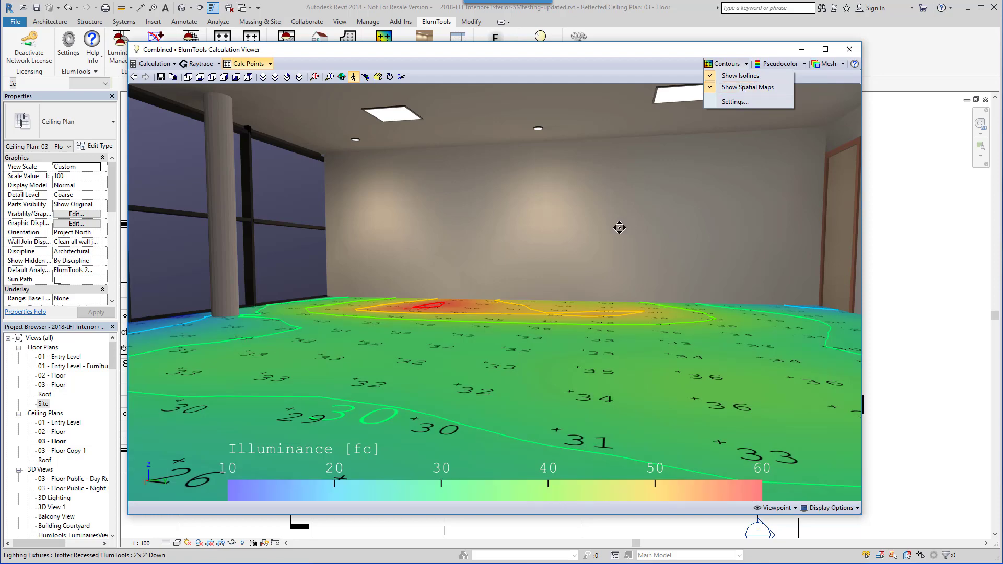
click(729, 65)
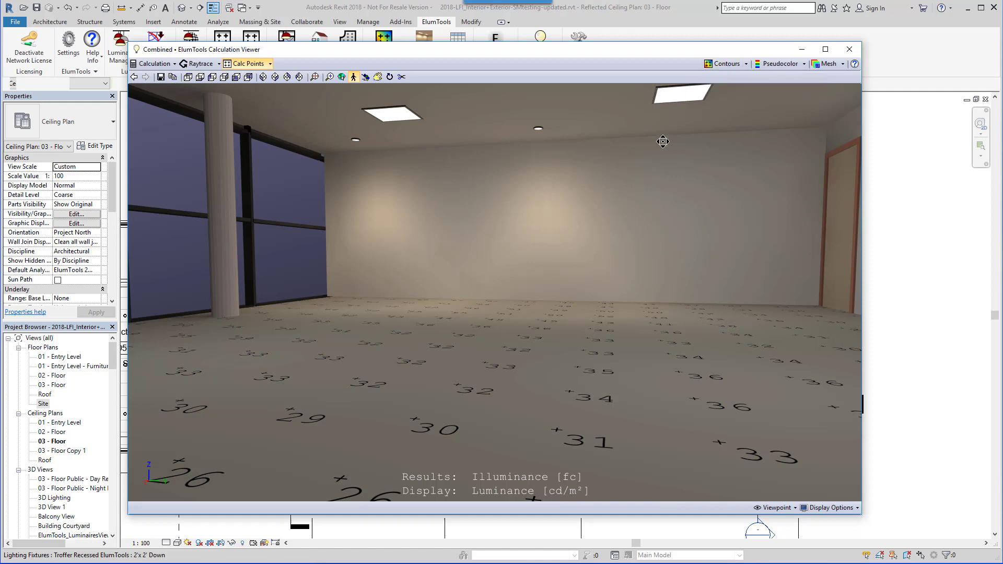
- Compare direct, interreflected and combined light, then view the rooms from the top plan view
click(857, 509)
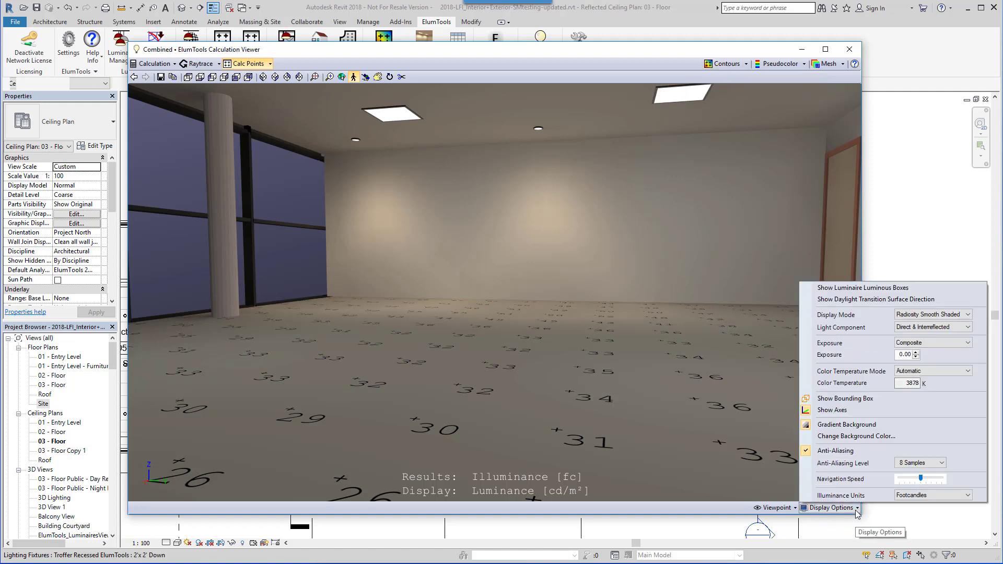
click(967, 328)
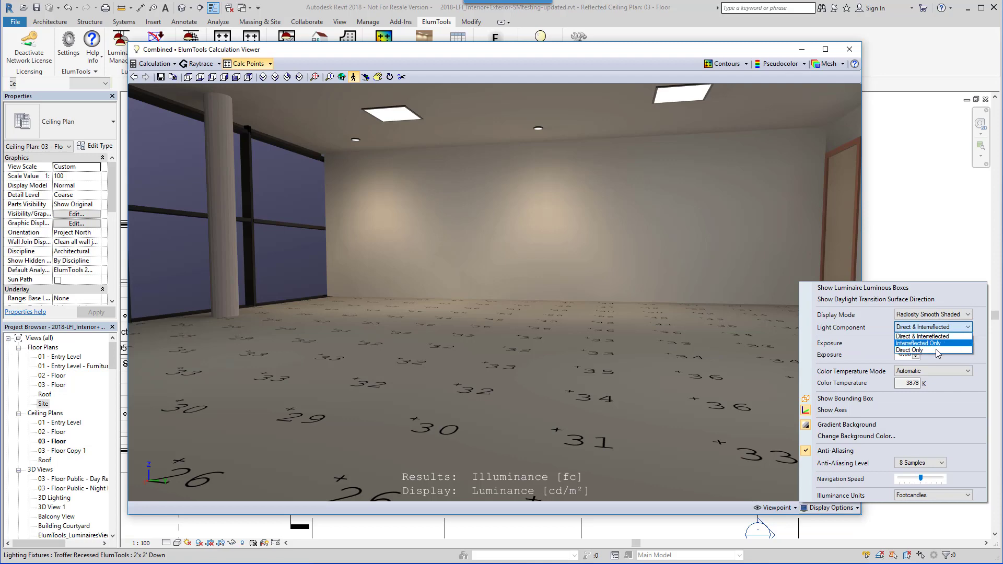
click(929, 351)
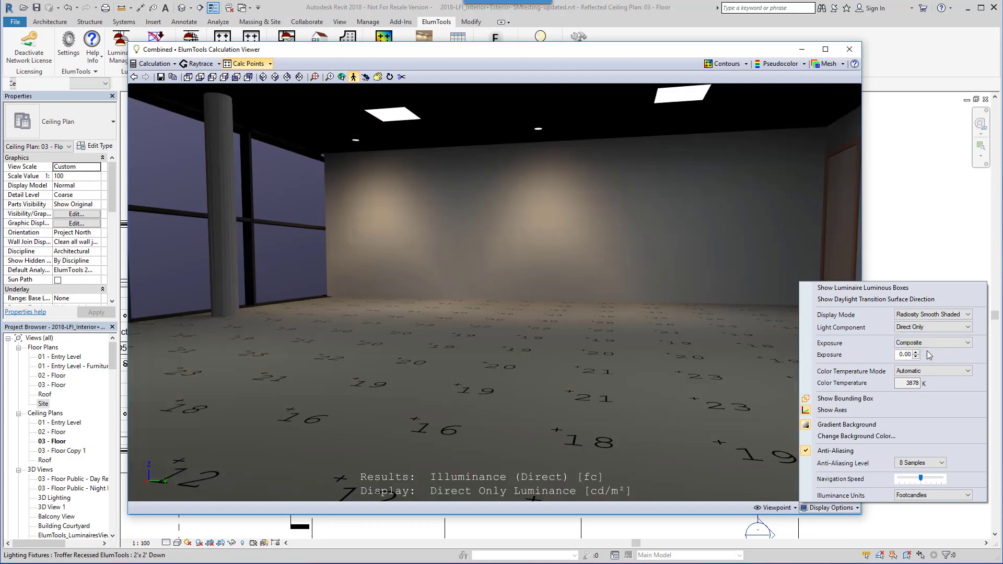
click(969, 328)
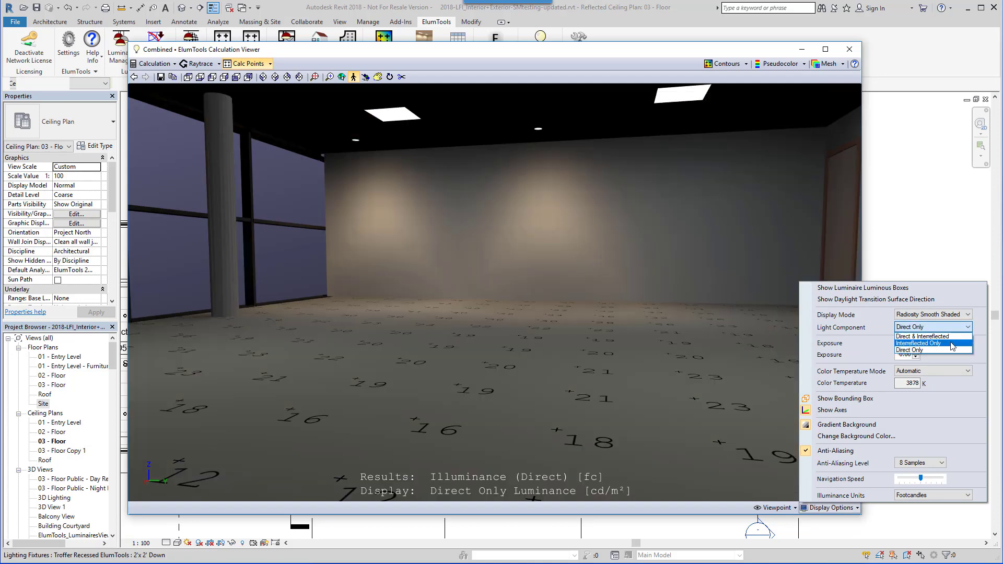
click(950, 345)
click(967, 328)
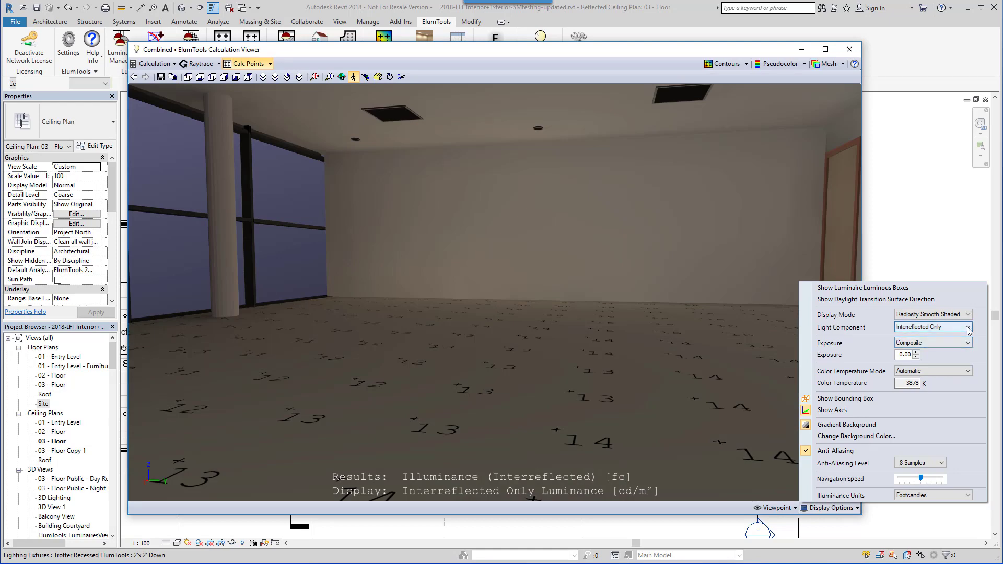
click(954, 337)
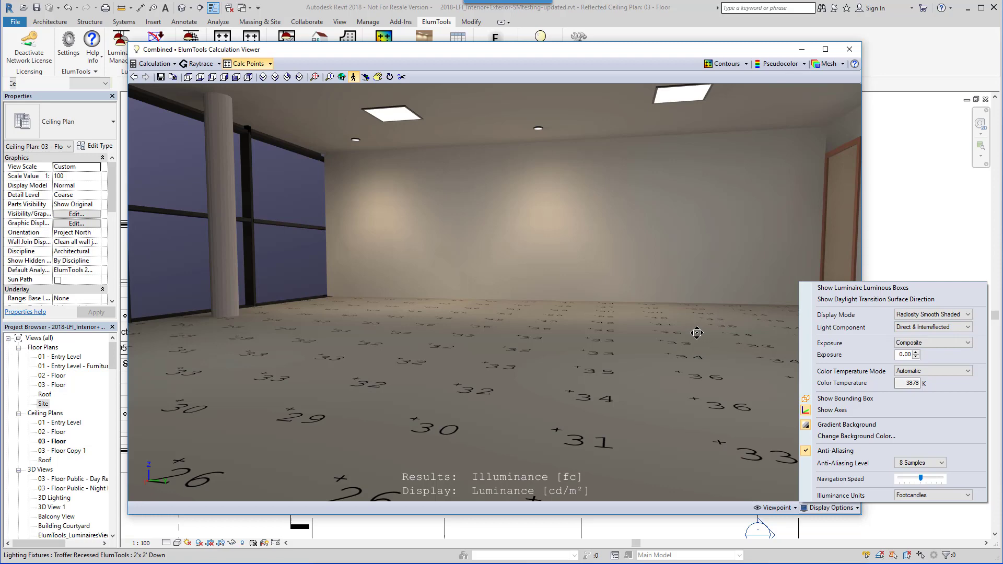
click(342, 77)
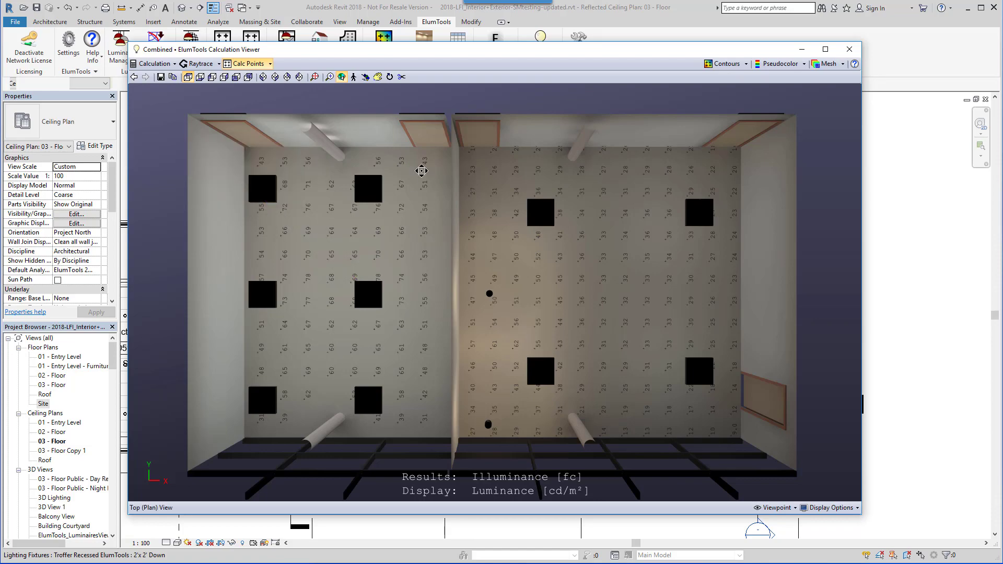
- Orbit toward the facade, walk into the room, and start a raytraced render
drag(421, 168, 451, 166)
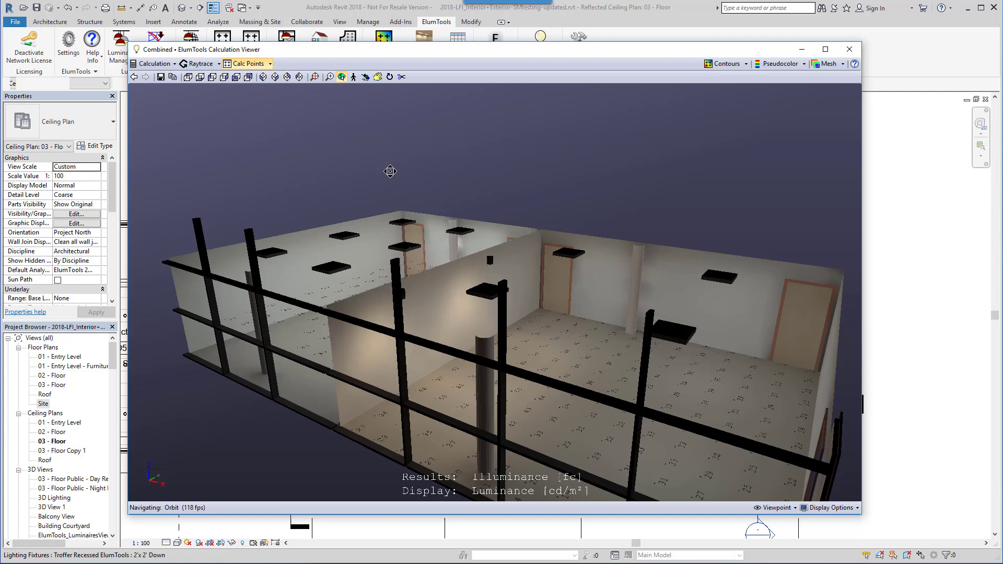
drag(390, 171, 376, 178)
drag(278, 251, 324, 245)
click(353, 77)
drag(399, 255, 395, 224)
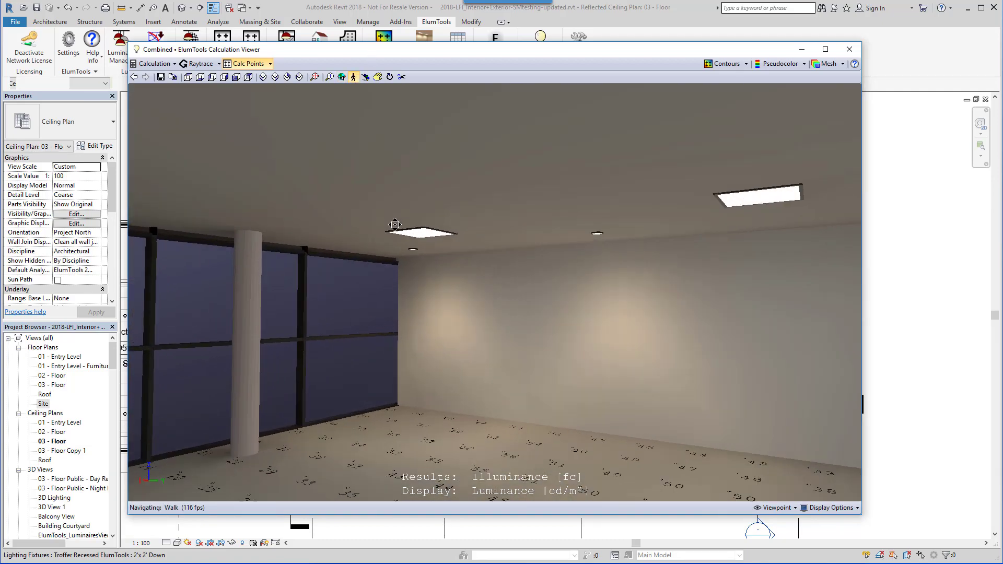
click(209, 64)
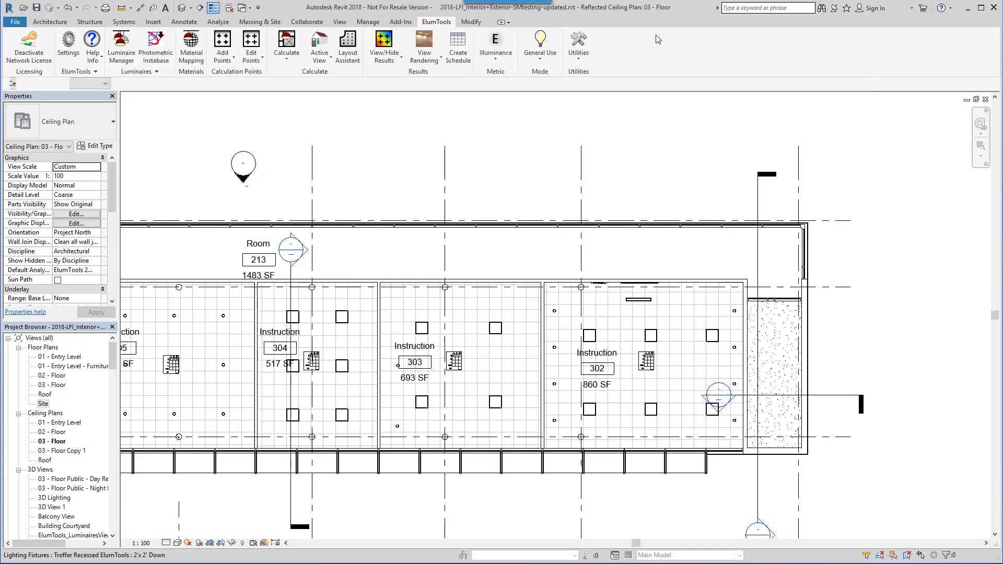
- Reopen the Detail Filled Region rendering from the Rendering Manager with isolines and spatial maps shown
click(440, 58)
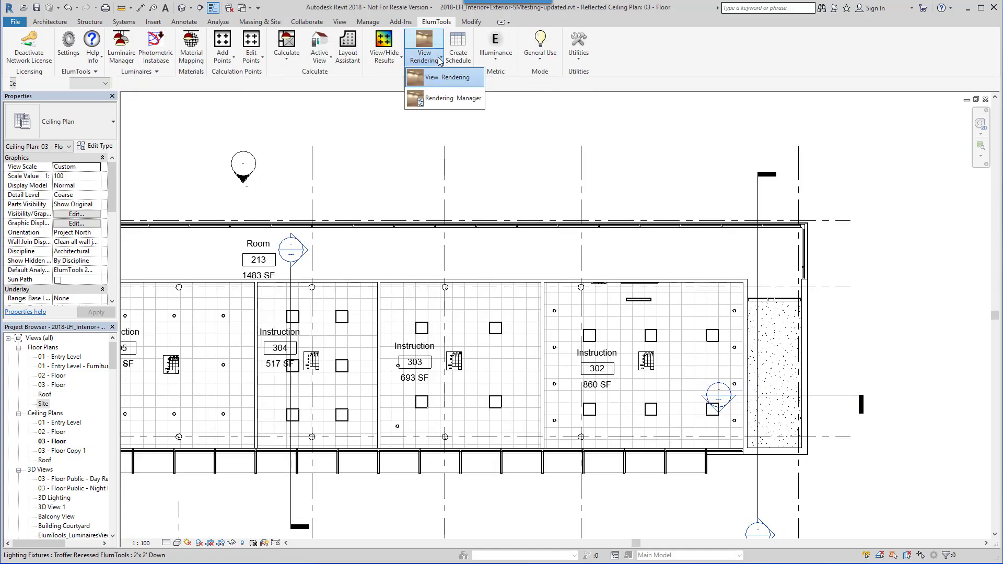
click(442, 100)
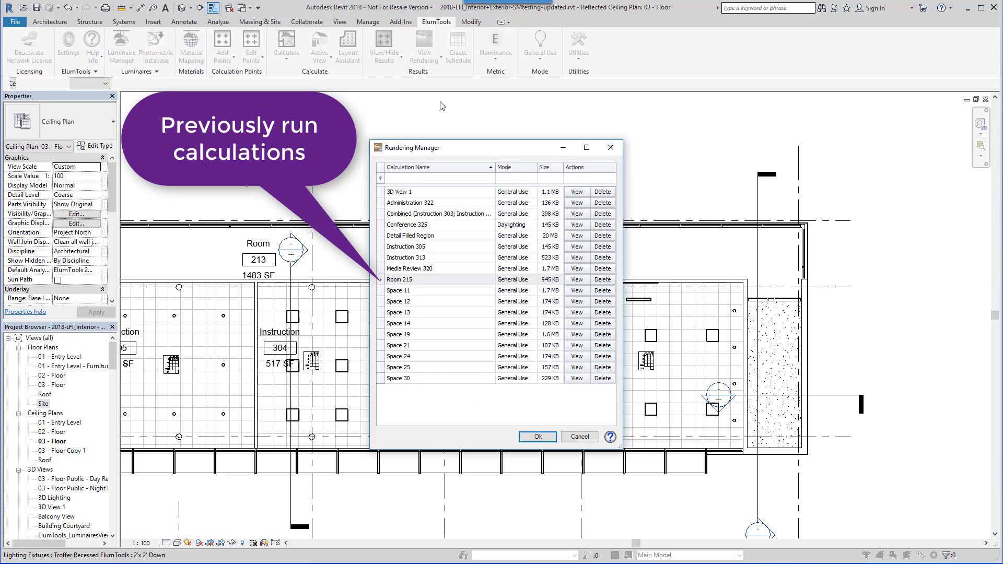
click(577, 236)
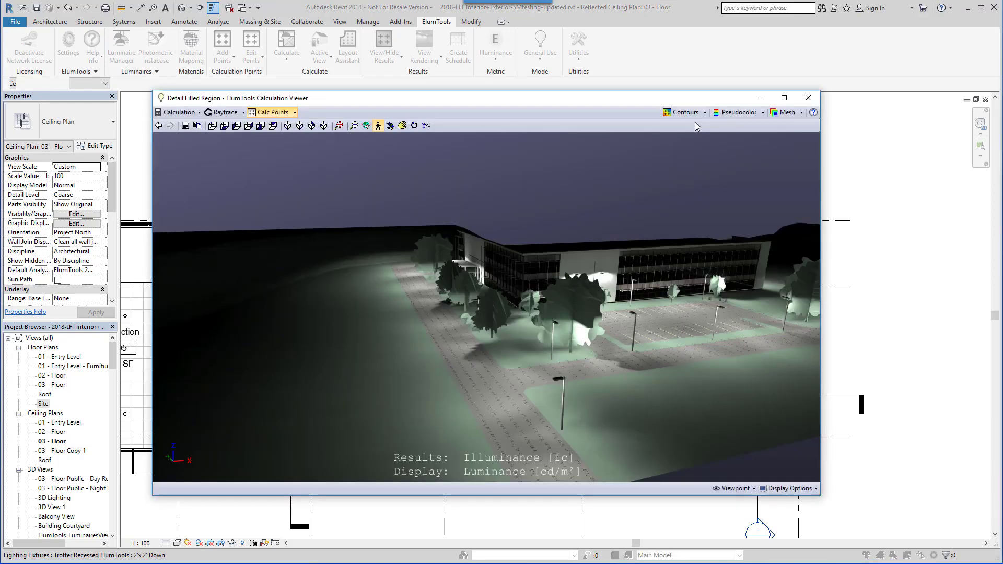
click(704, 113)
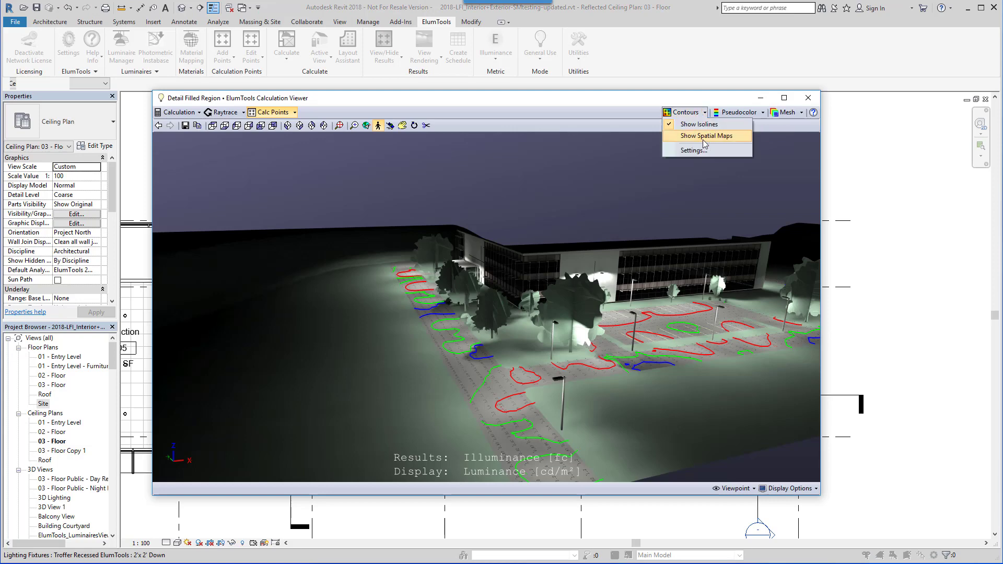
click(704, 137)
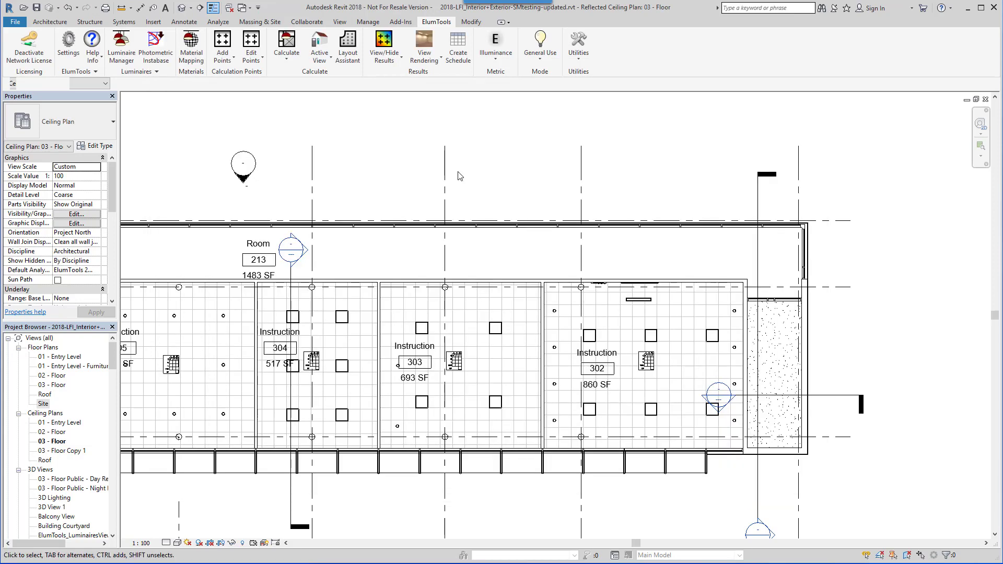
- Show the illuminance point results on the 03 - Floor ceiling plan and pick their display option
click(384, 41)
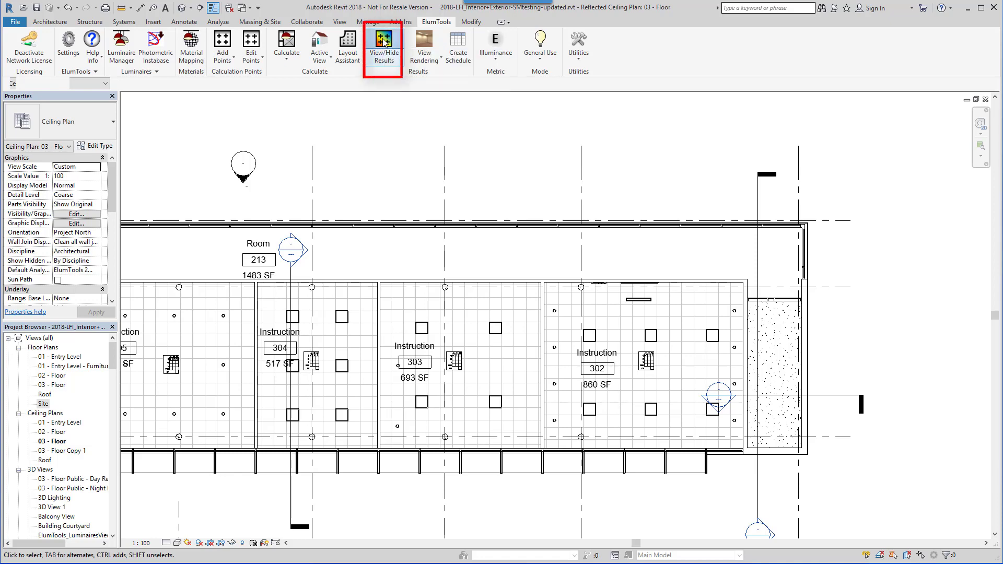
scroll(434, 377, up, 3)
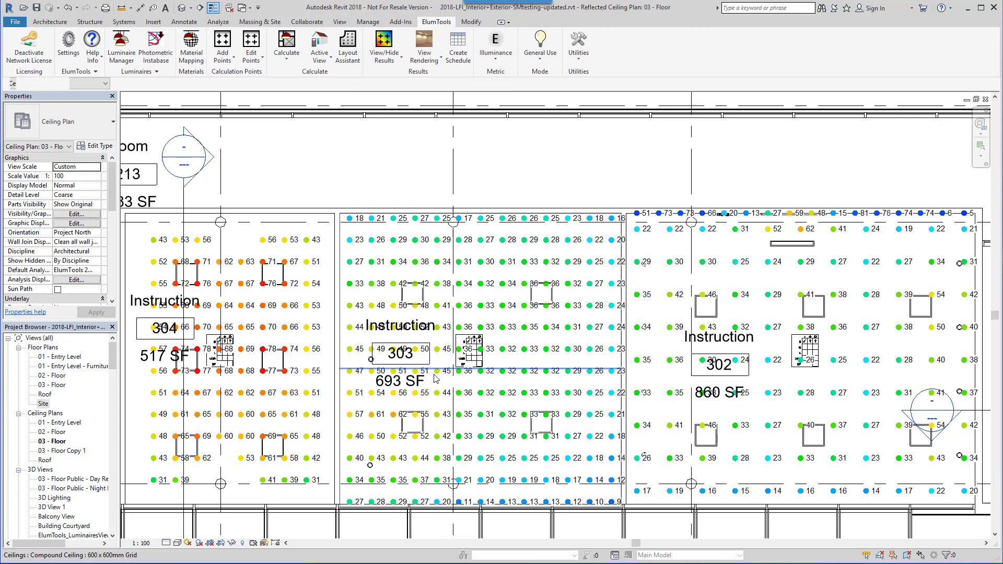
click(398, 57)
click(393, 130)
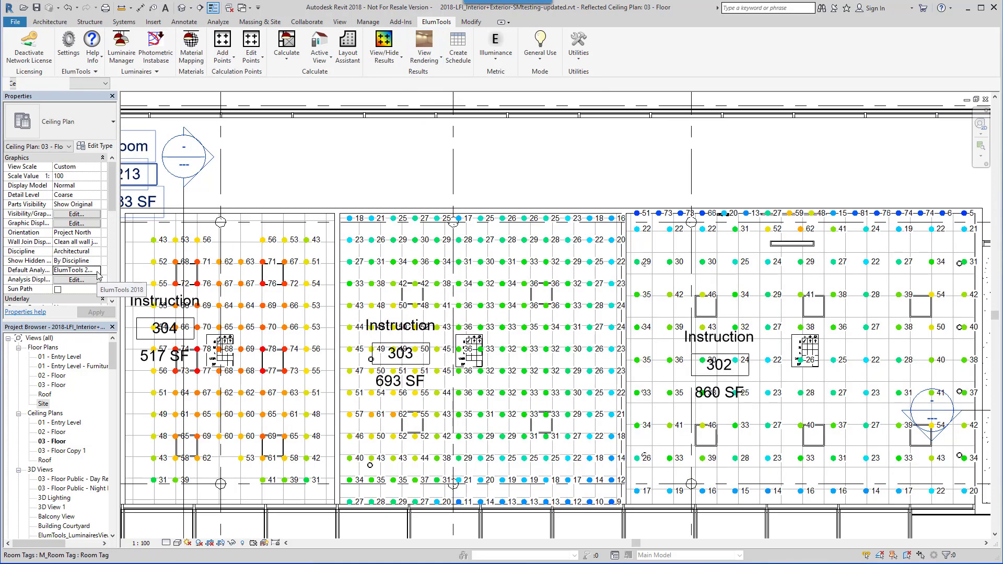
- Set the Default Analysis Display Style marker shape to Square and apply it
click(98, 275)
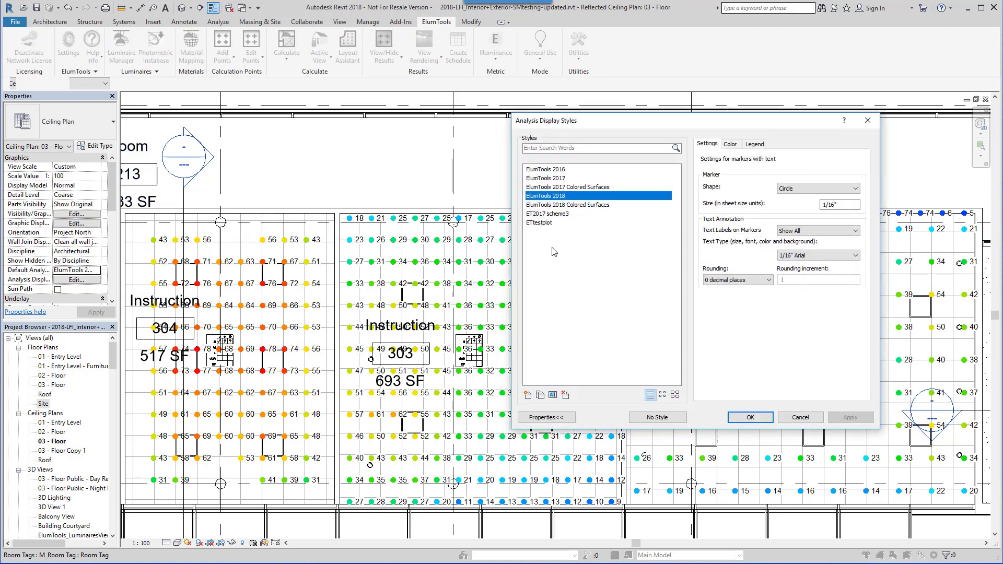
click(839, 188)
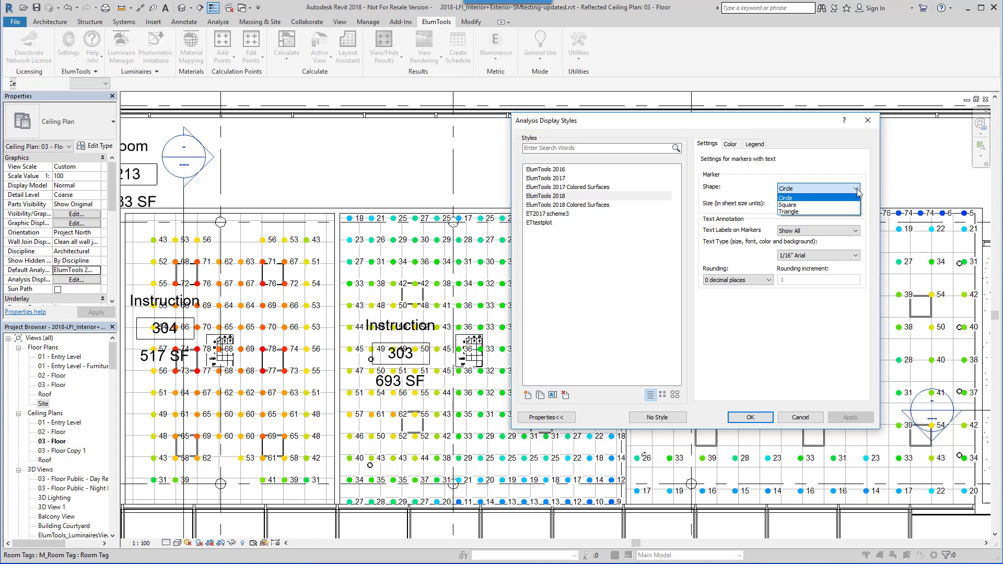
click(841, 205)
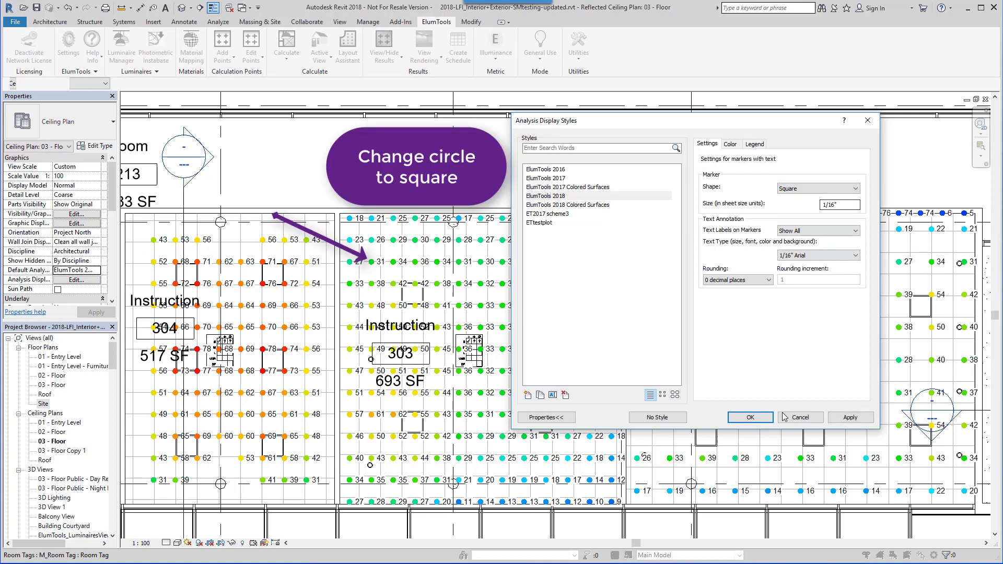
click(856, 420)
click(850, 418)
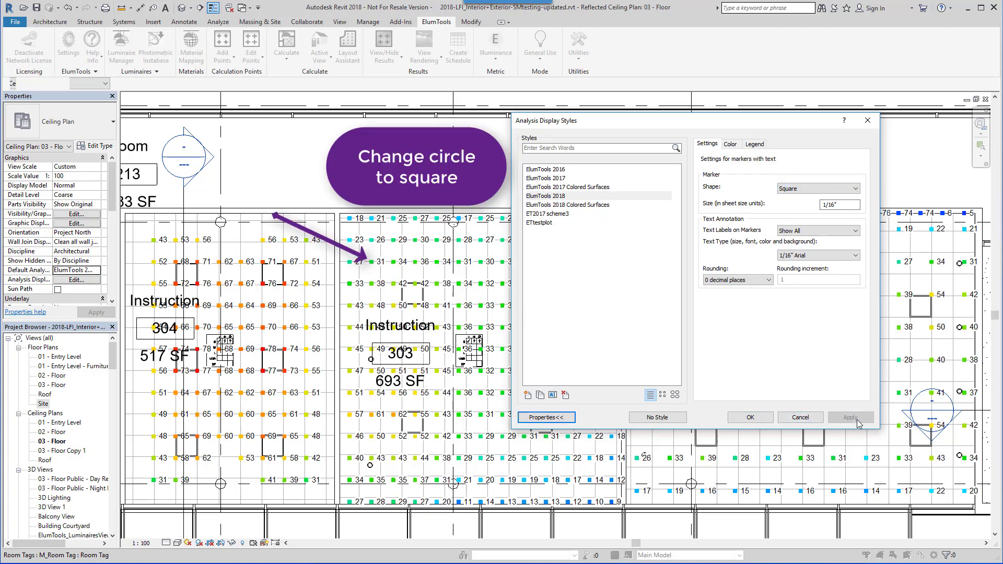
click(756, 418)
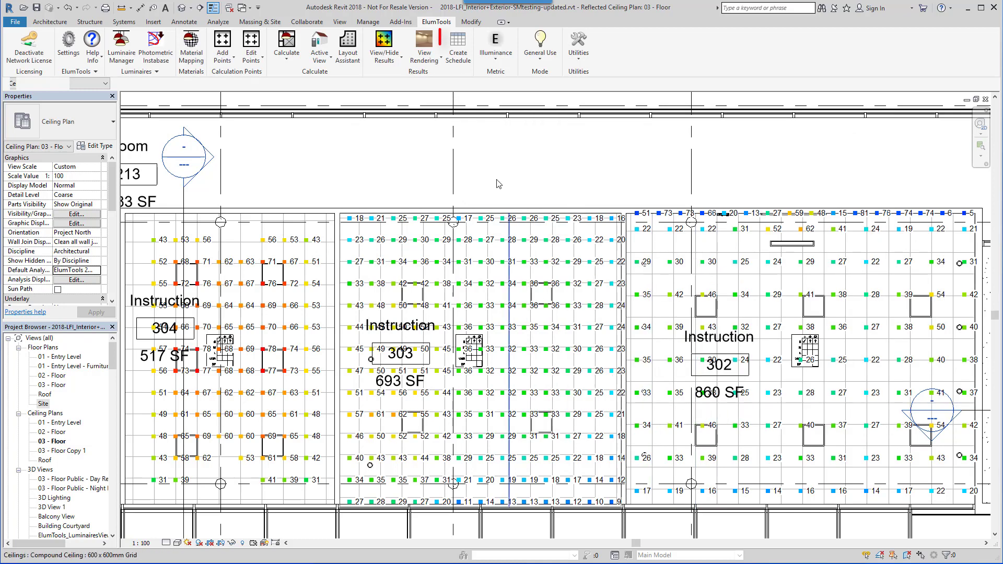
- Create the General Use illuminance results schedule including the Room: Name field
click(459, 50)
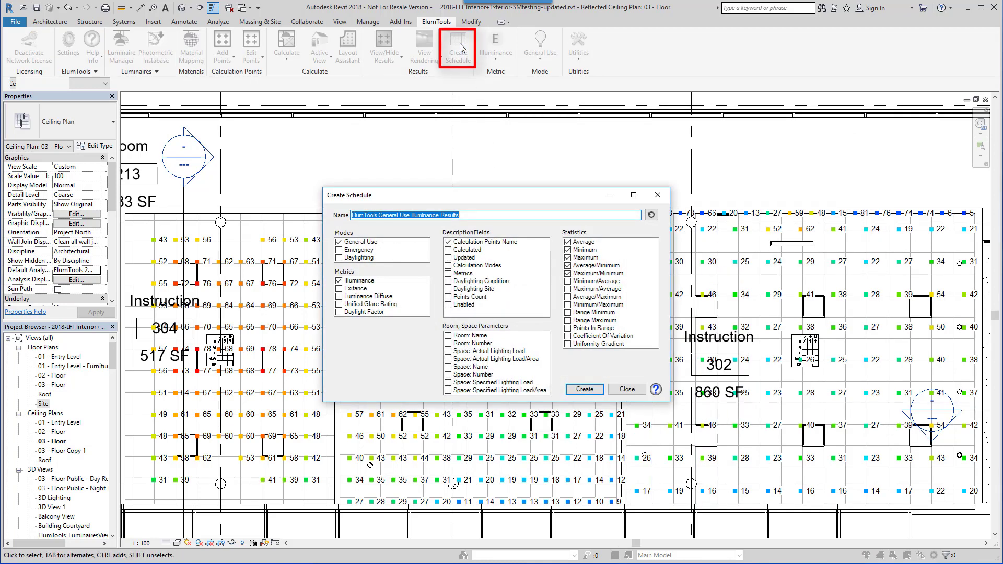
click(448, 336)
click(584, 389)
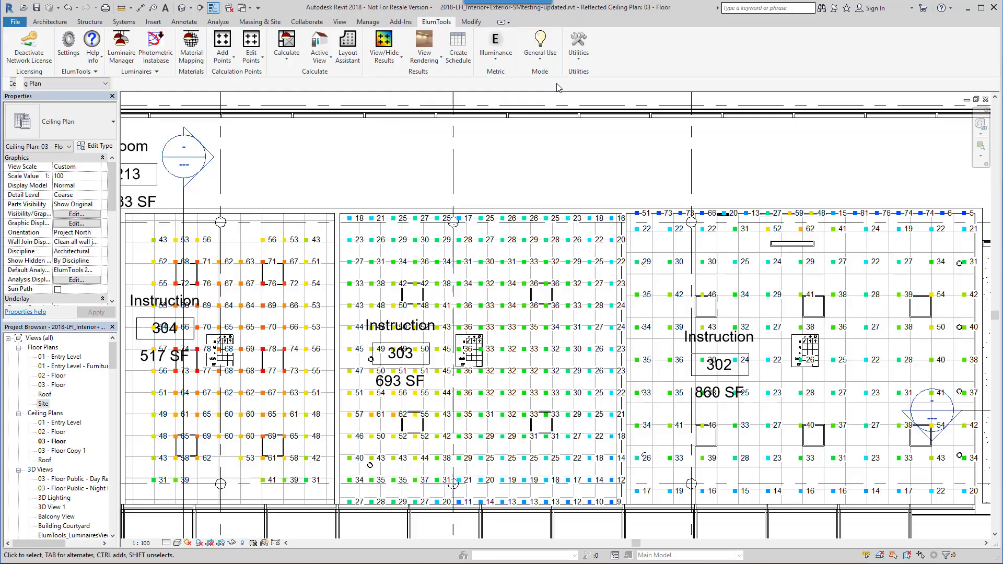
- Switch to Emergency mode and mark a Conference 325 fixture as an emergency luminaire
click(543, 62)
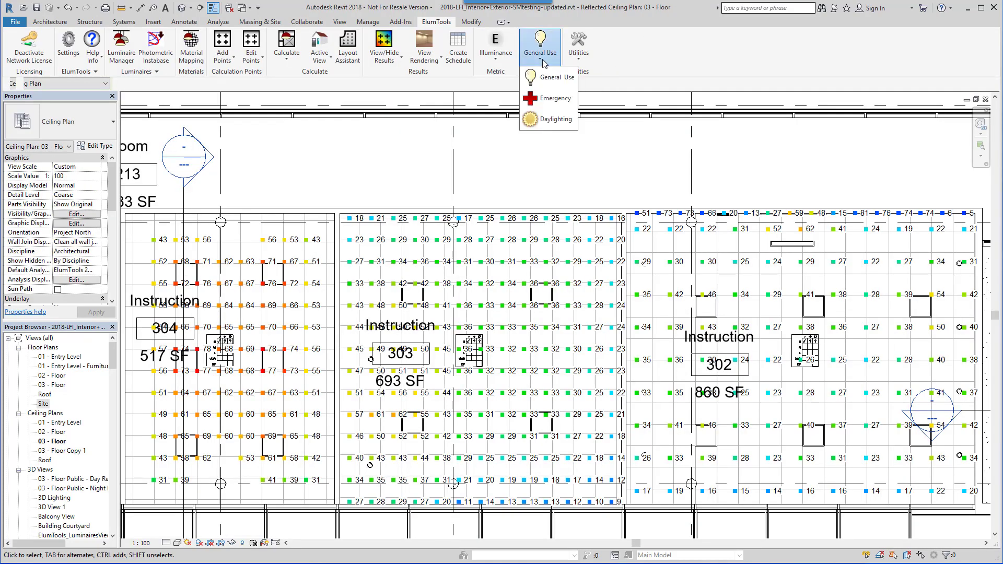
click(553, 99)
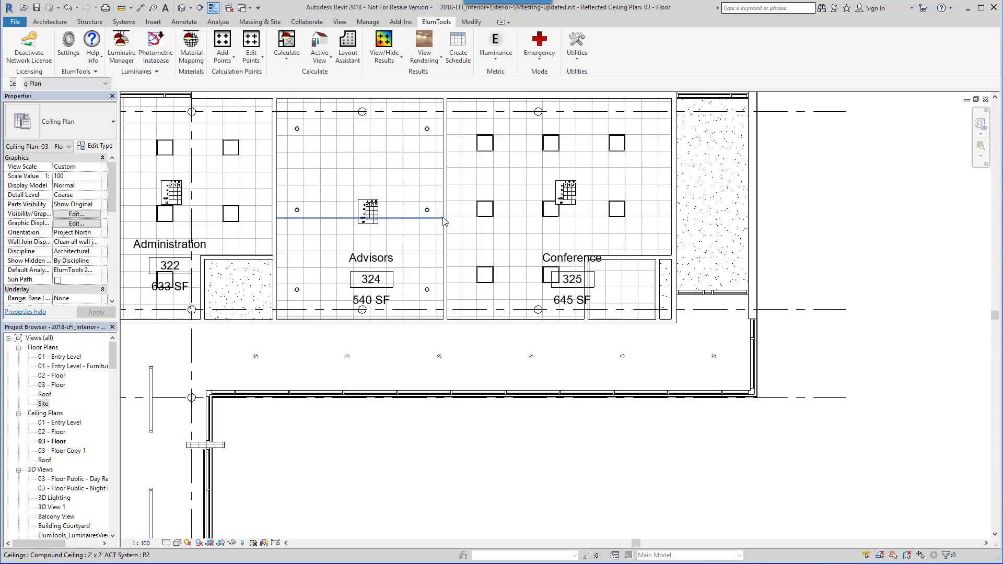
click(482, 276)
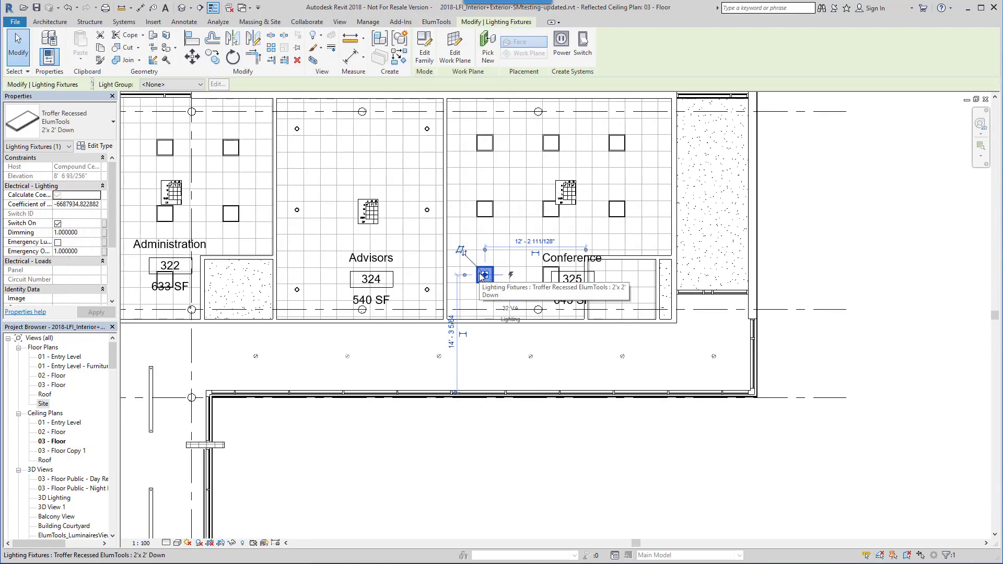
click(58, 243)
- Calculate emergency illuminance for the Conference room alone, then close the viewer
click(424, 23)
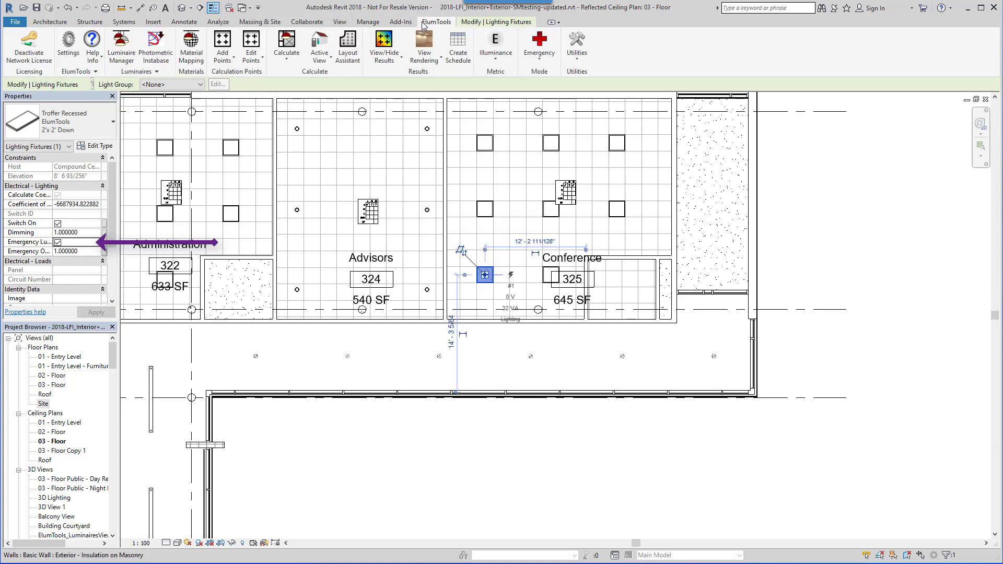
click(283, 63)
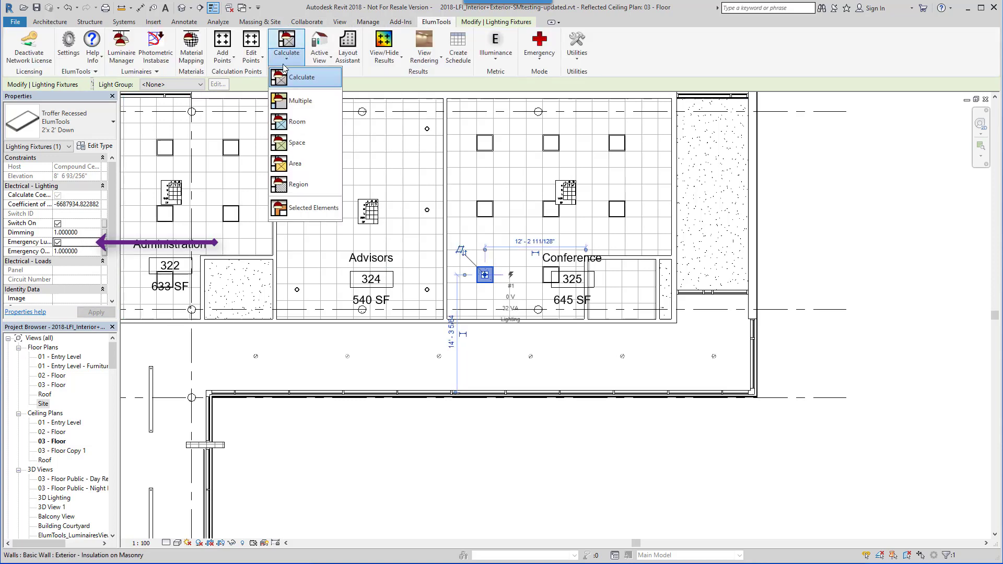
click(296, 122)
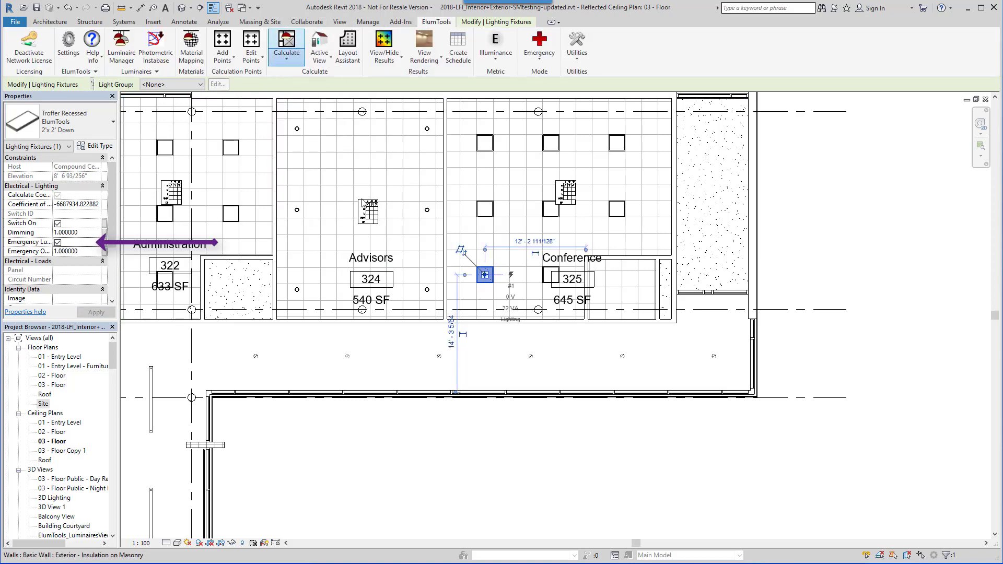
click(551, 201)
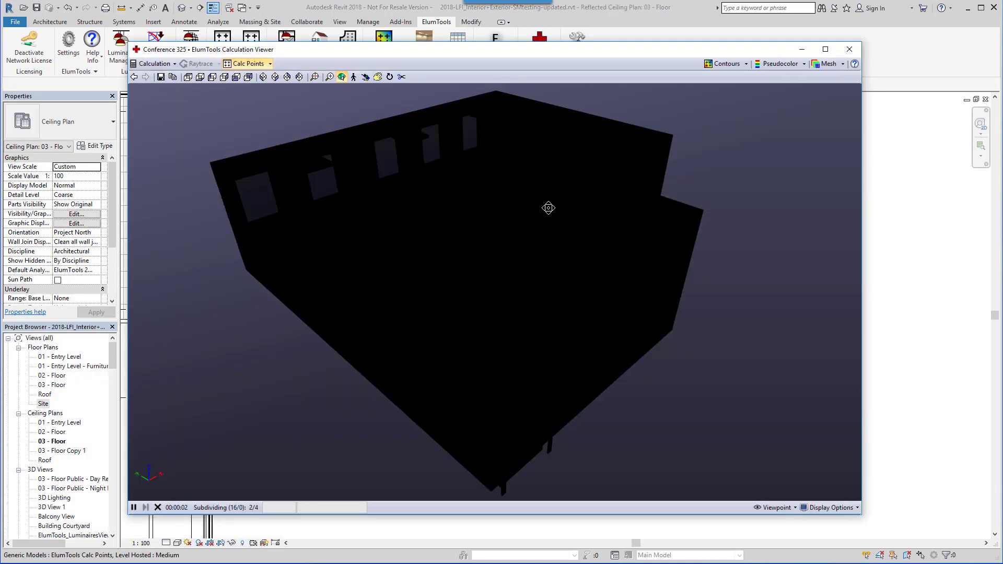
click(850, 49)
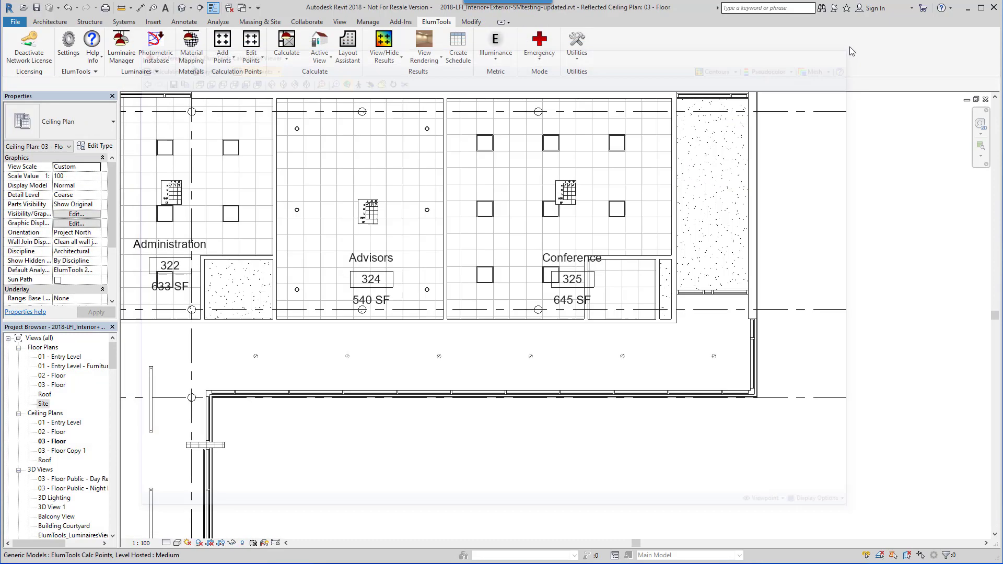
- Show the Conference room results on the plan and return the mode to General Use
click(391, 45)
click(539, 55)
click(545, 75)
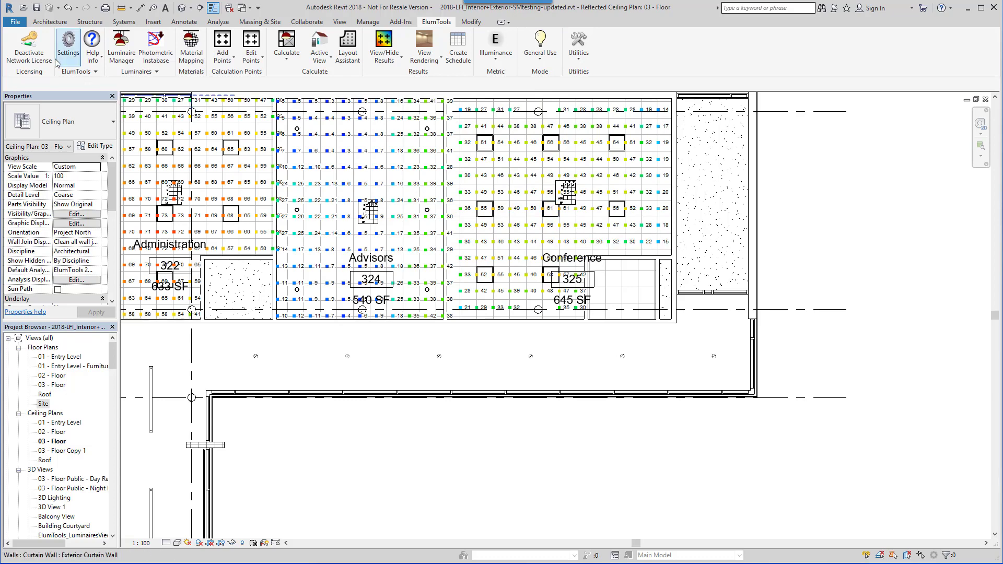
click(30, 46)
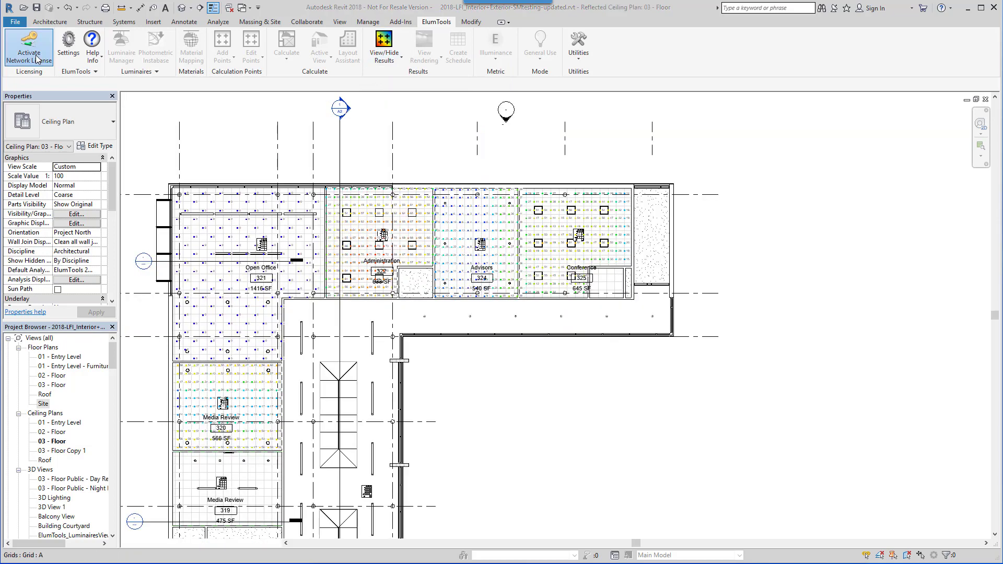
click(29, 48)
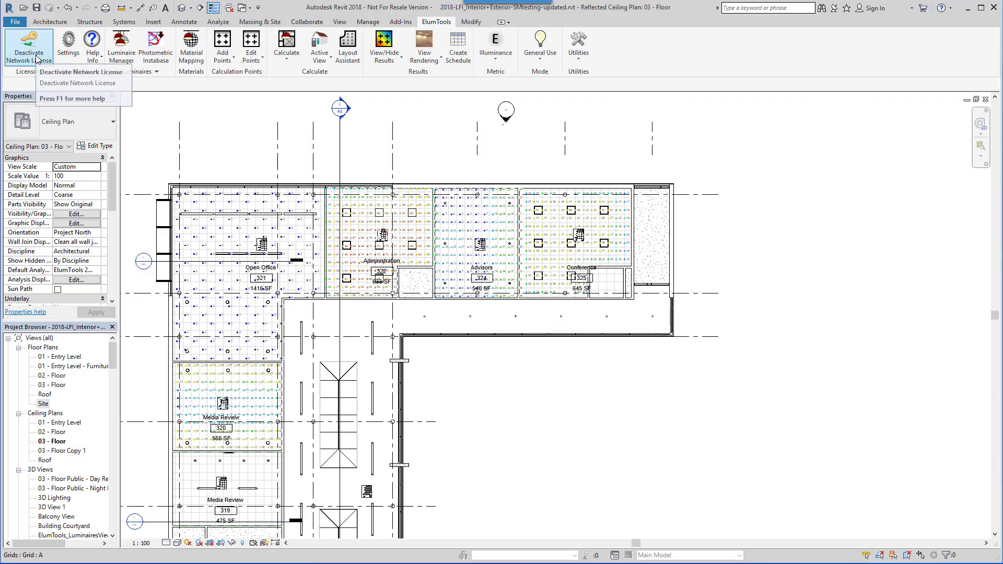